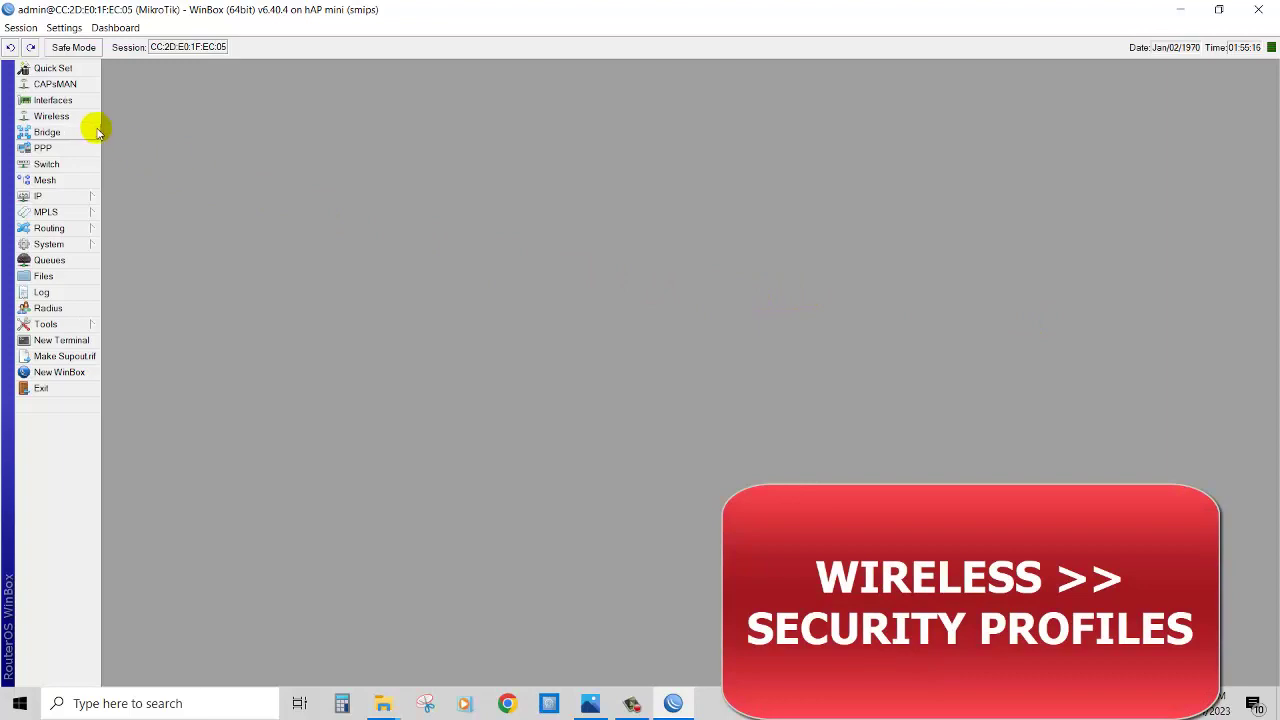
Create a wireless security profile named pass wifi with its mode set to dynamic keys
left_click(91, 124)
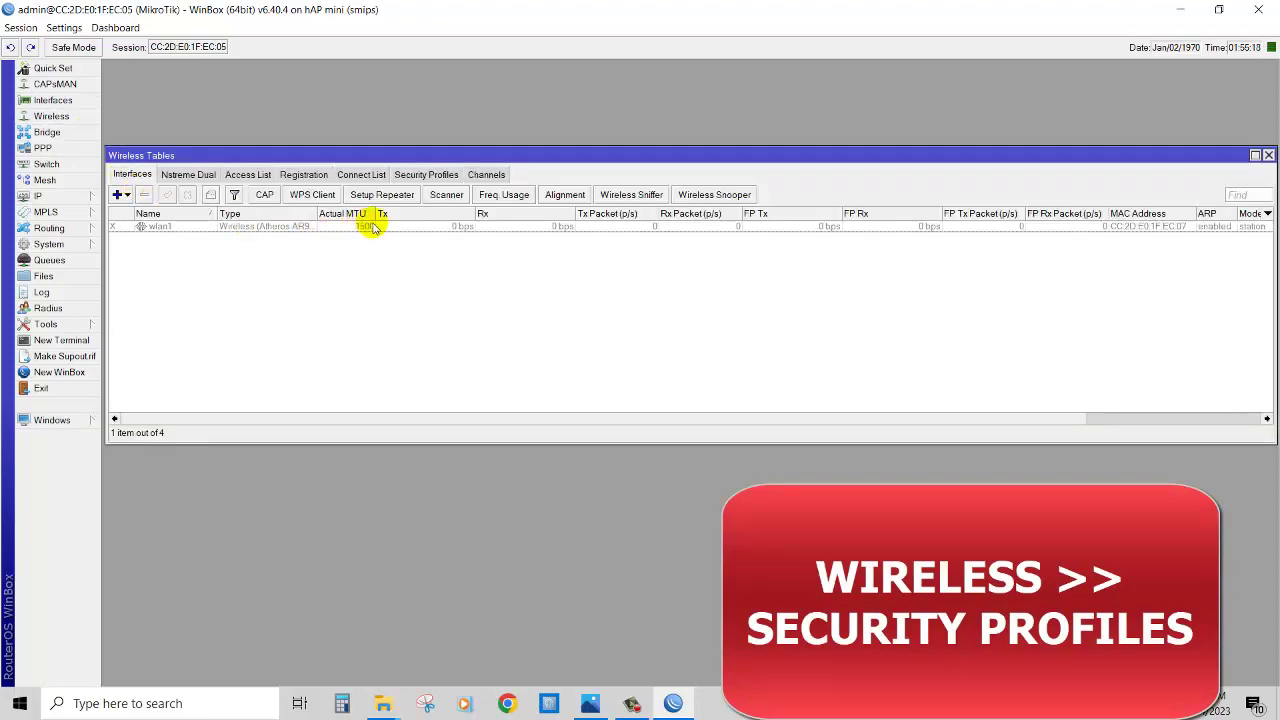
left_click(436, 180)
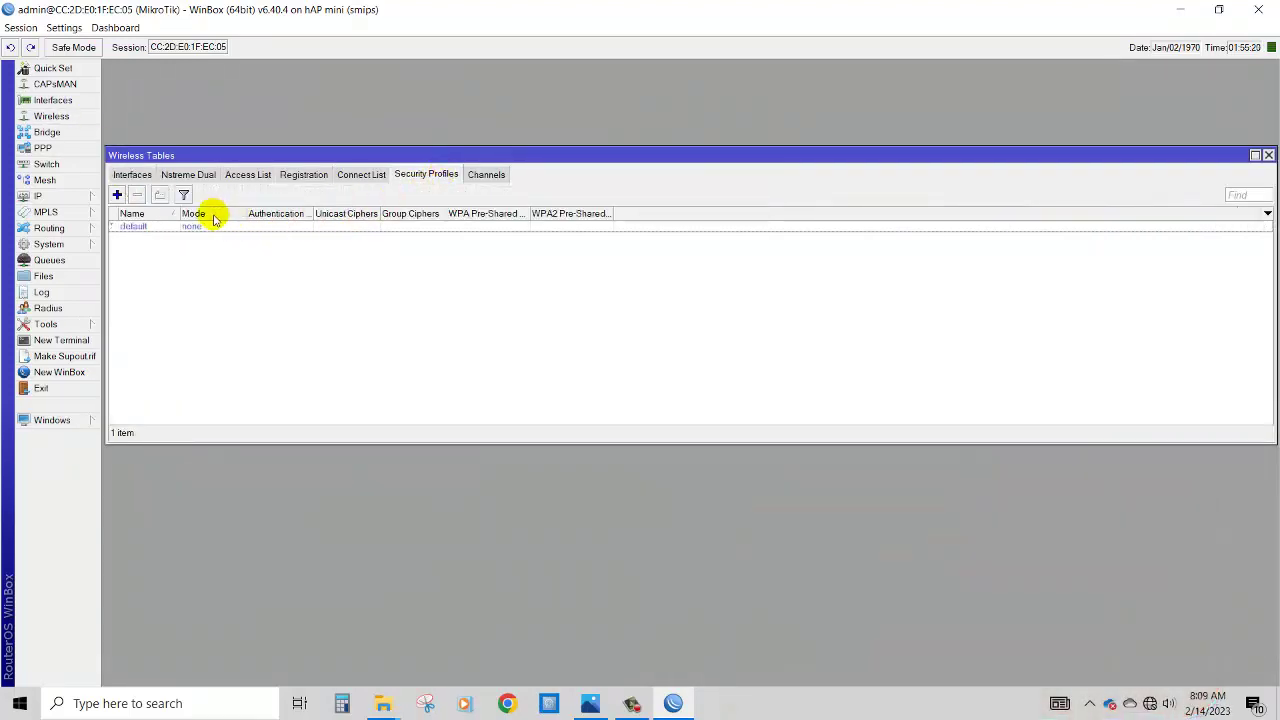
left_click(117, 195)
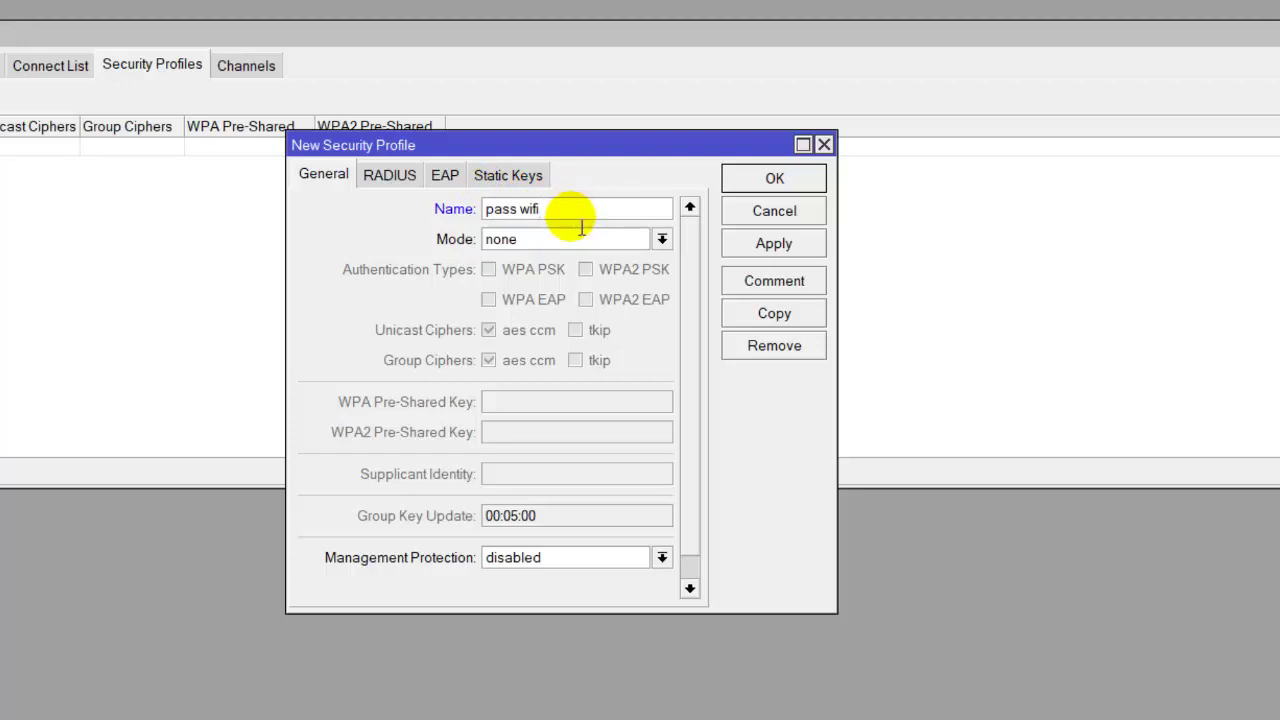
left_click(565, 238)
left_click(563, 256)
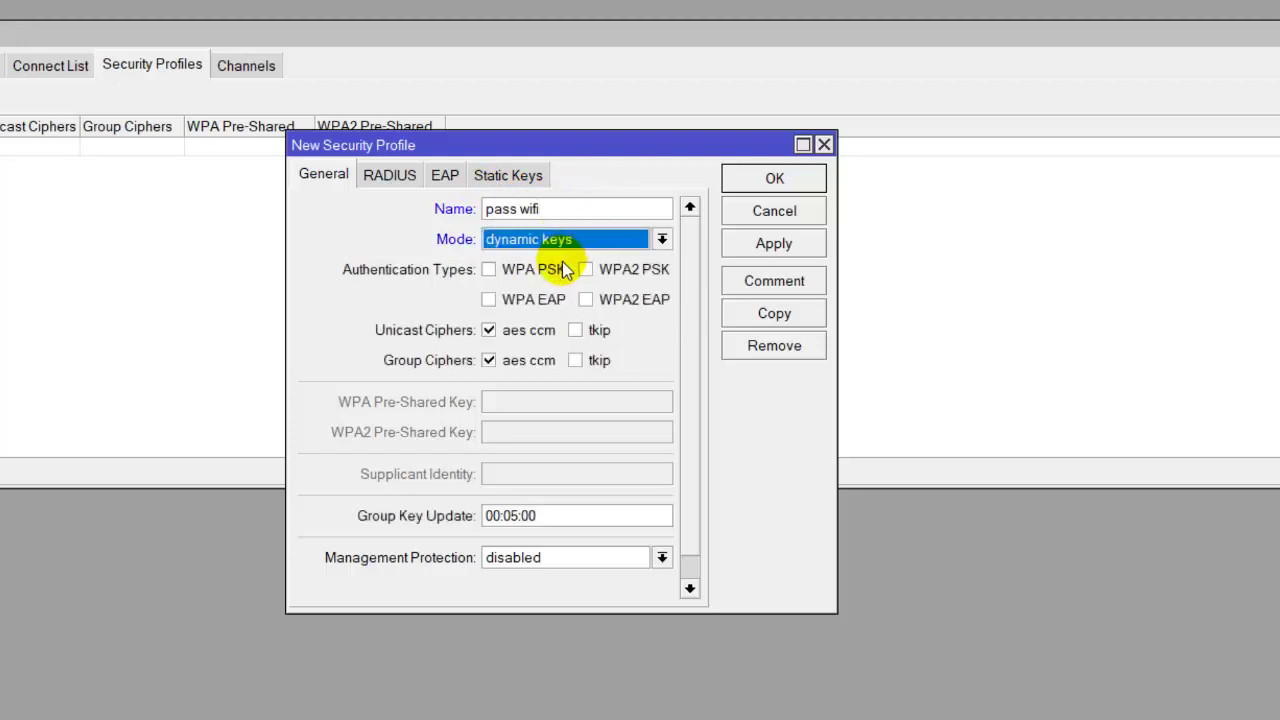
Enable WPA PSK, WPA2 PSK, WPA EAP and WPA2 EAP authentication, plus tkip for the unicast and group ciphers
left_click(532, 277)
left_click(528, 300)
left_click(590, 299)
left_click(594, 269)
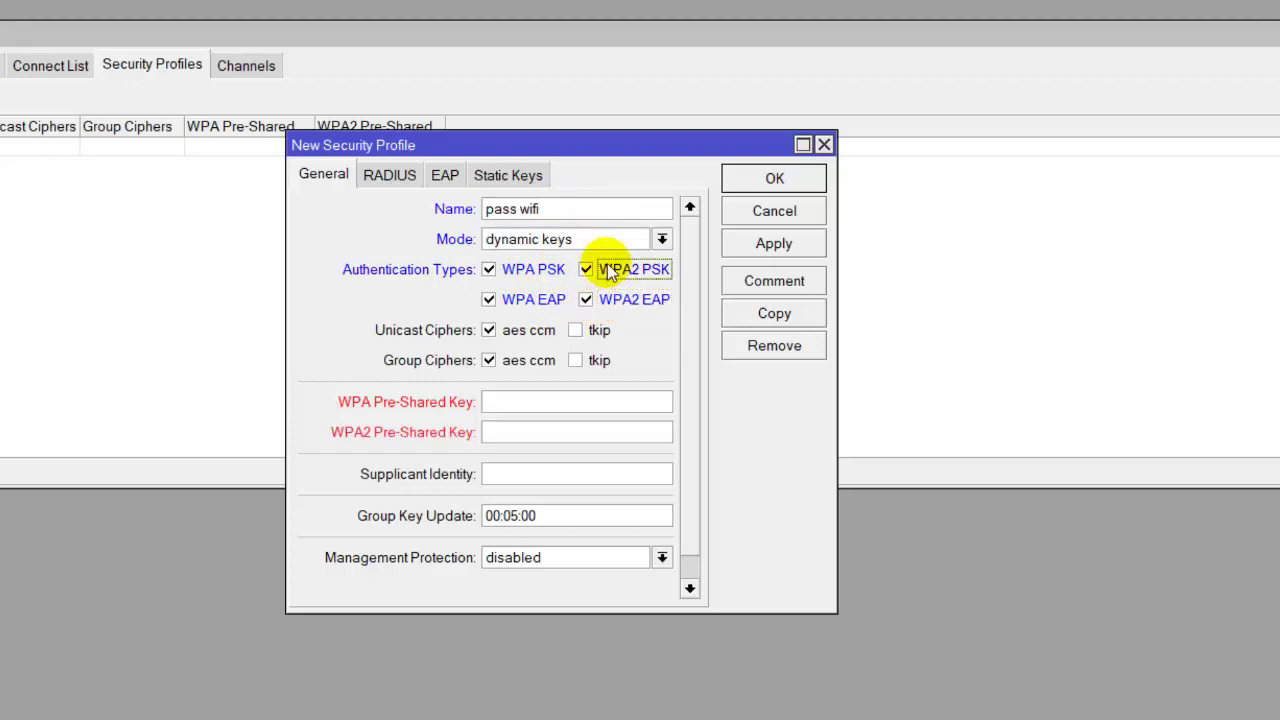
left_click(598, 330)
Enter the phone hotspot password as the WPA and WPA2 pre-shared keys and save the security profile
left_click(556, 403)
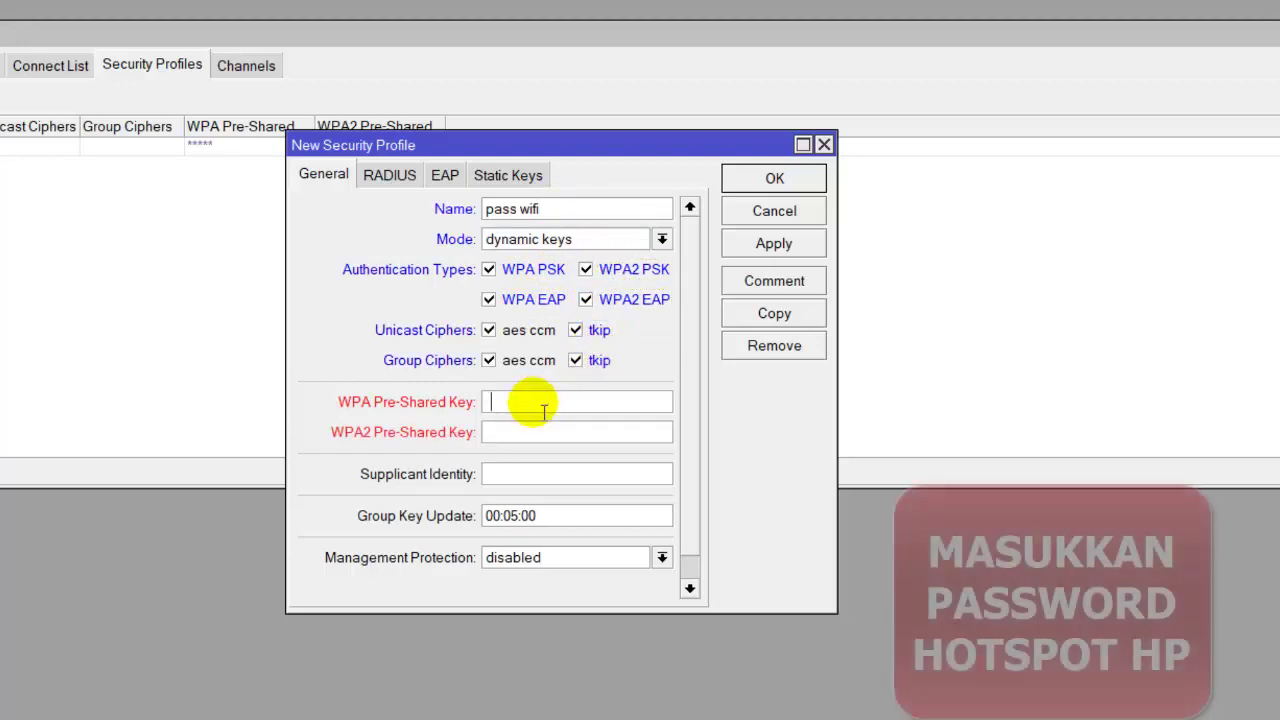
type("***")
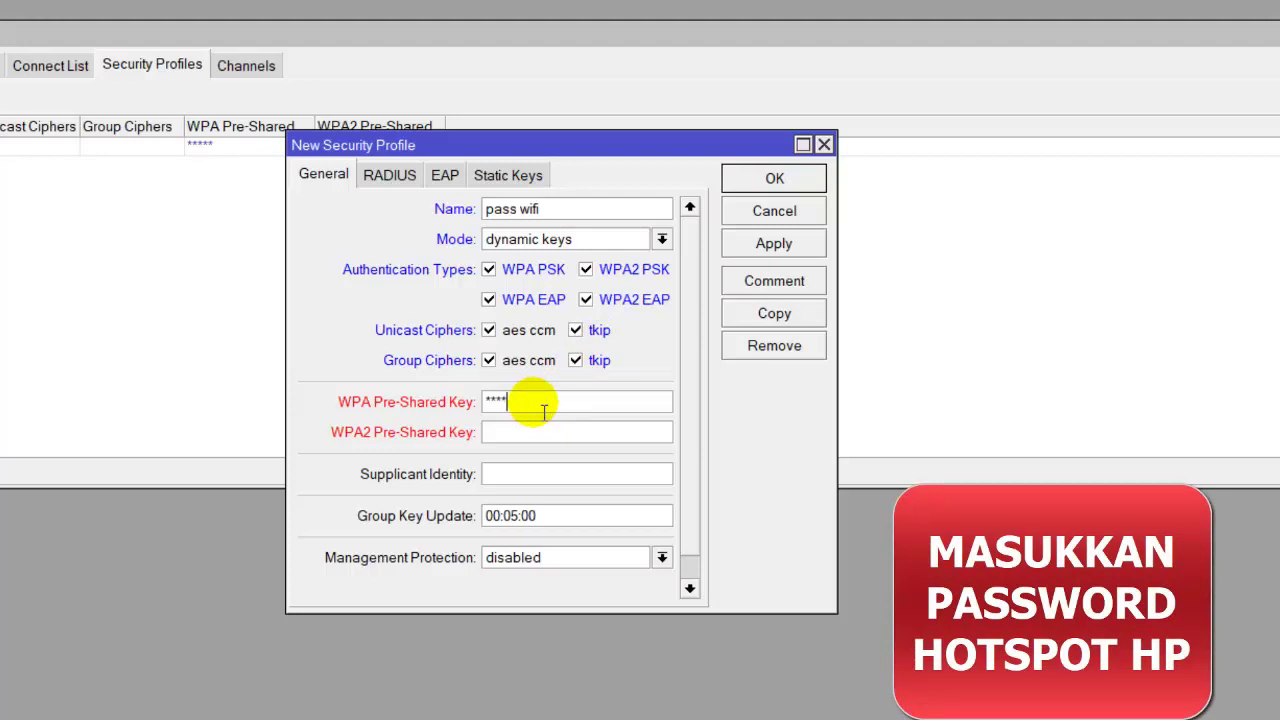
type("***")
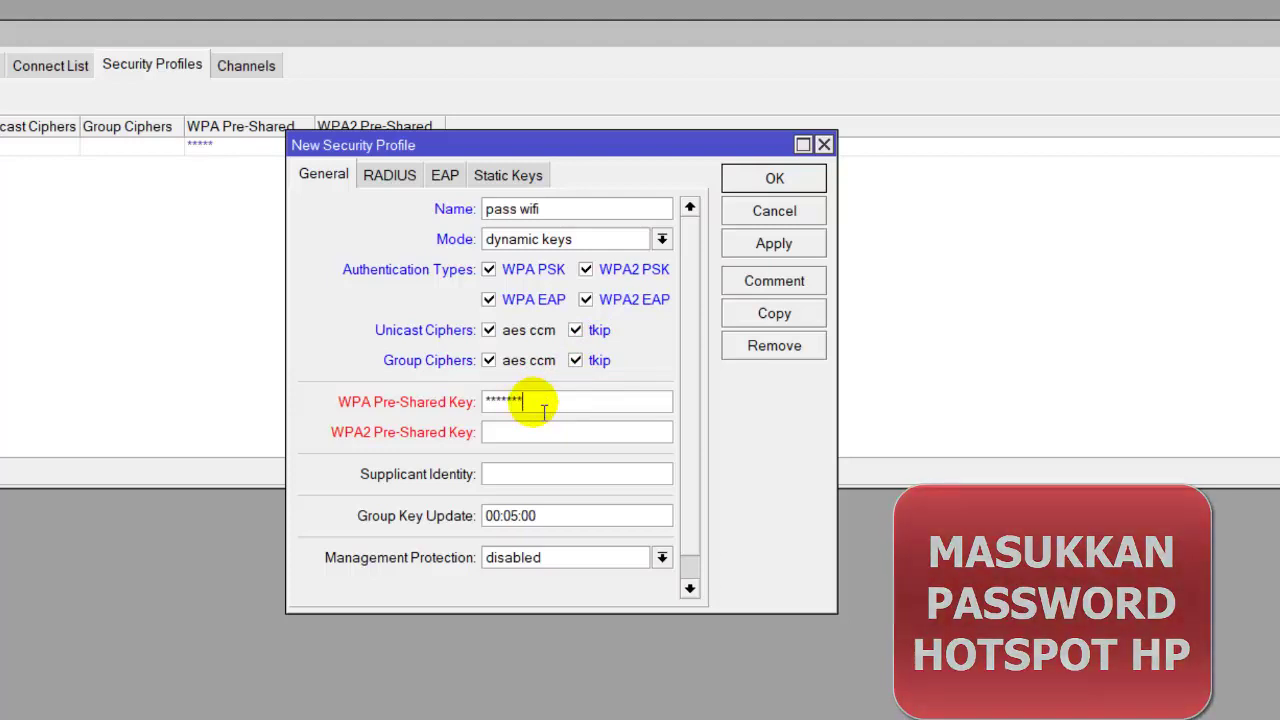
type("****")
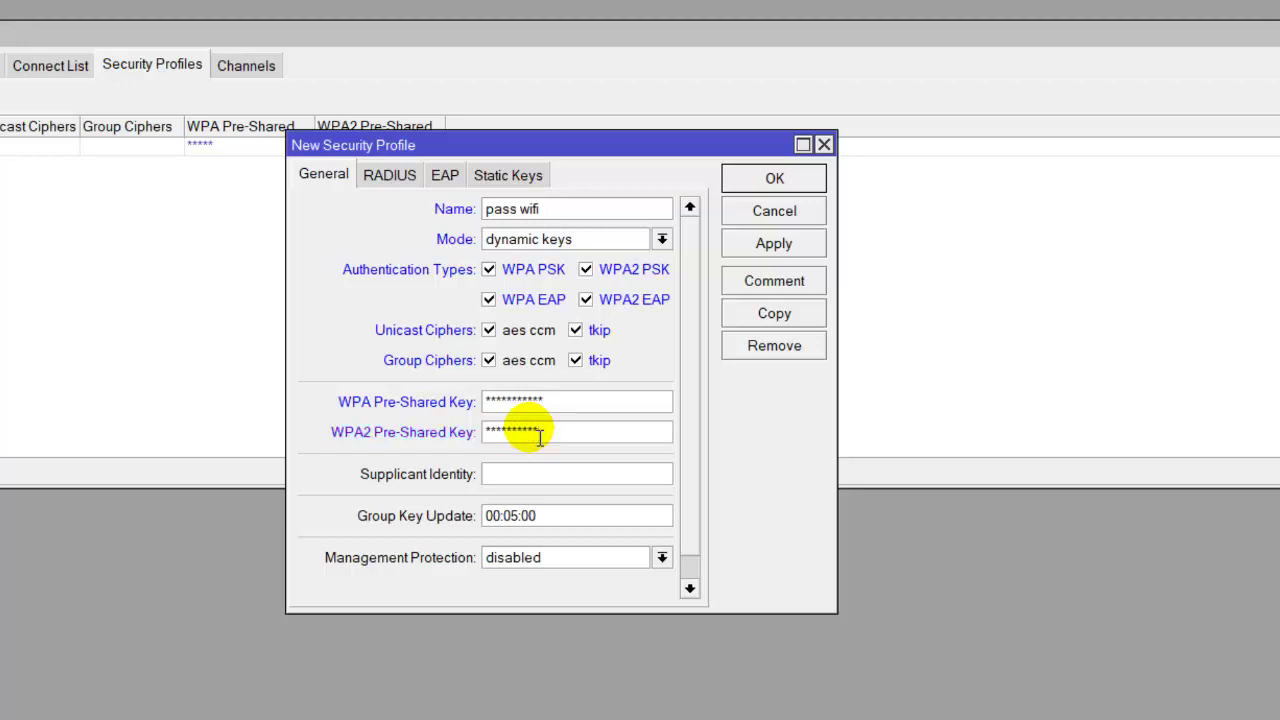
left_click(797, 251)
left_click(800, 180)
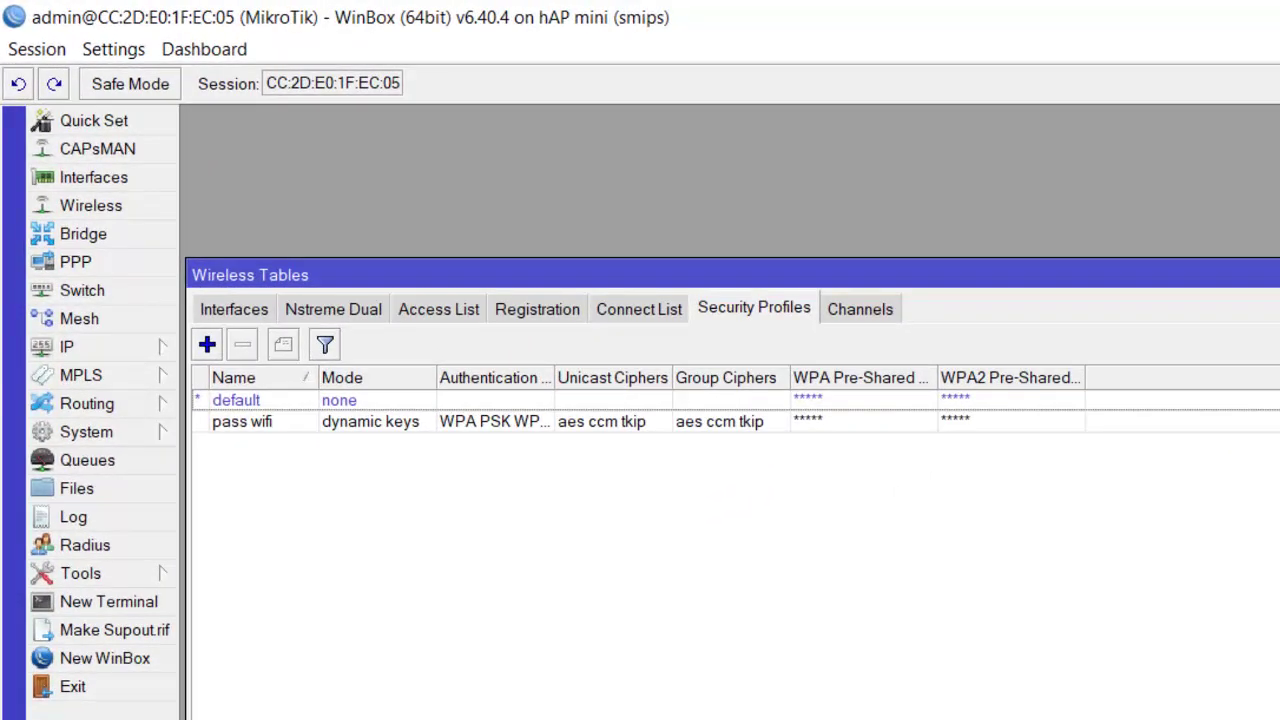
Enable the wlan1 wireless interface
left_click(238, 309)
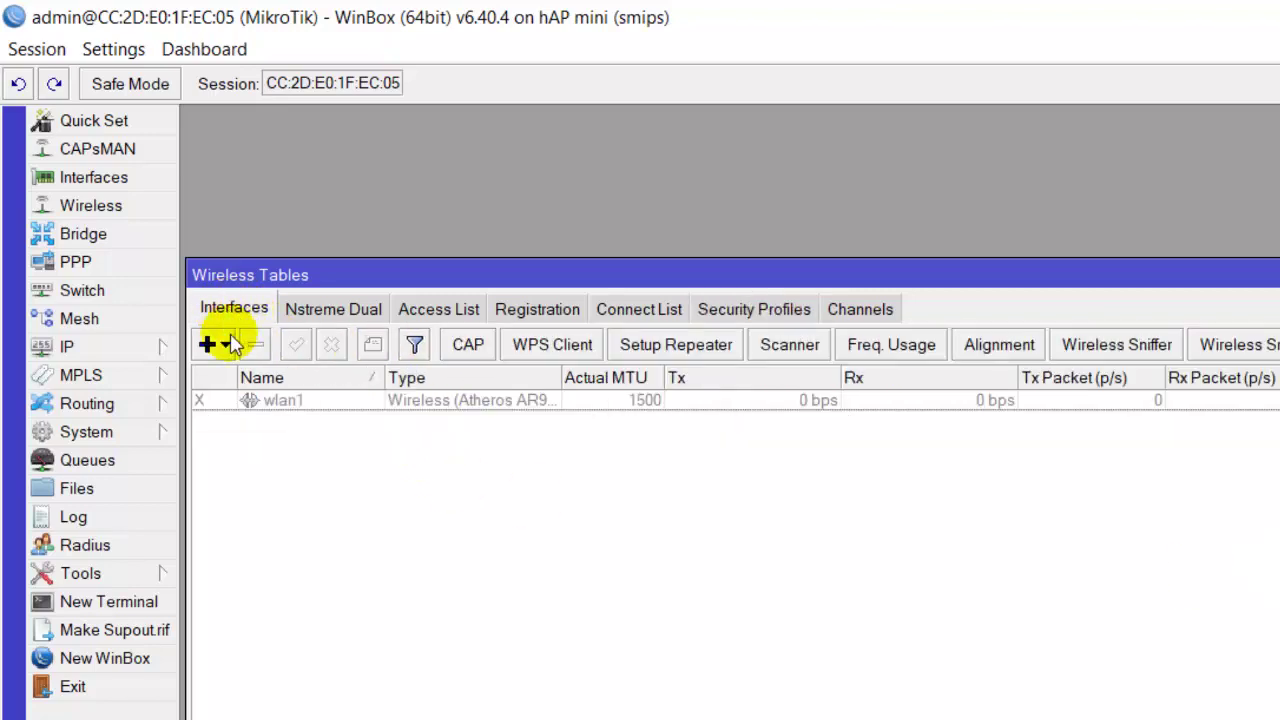
left_click(363, 401)
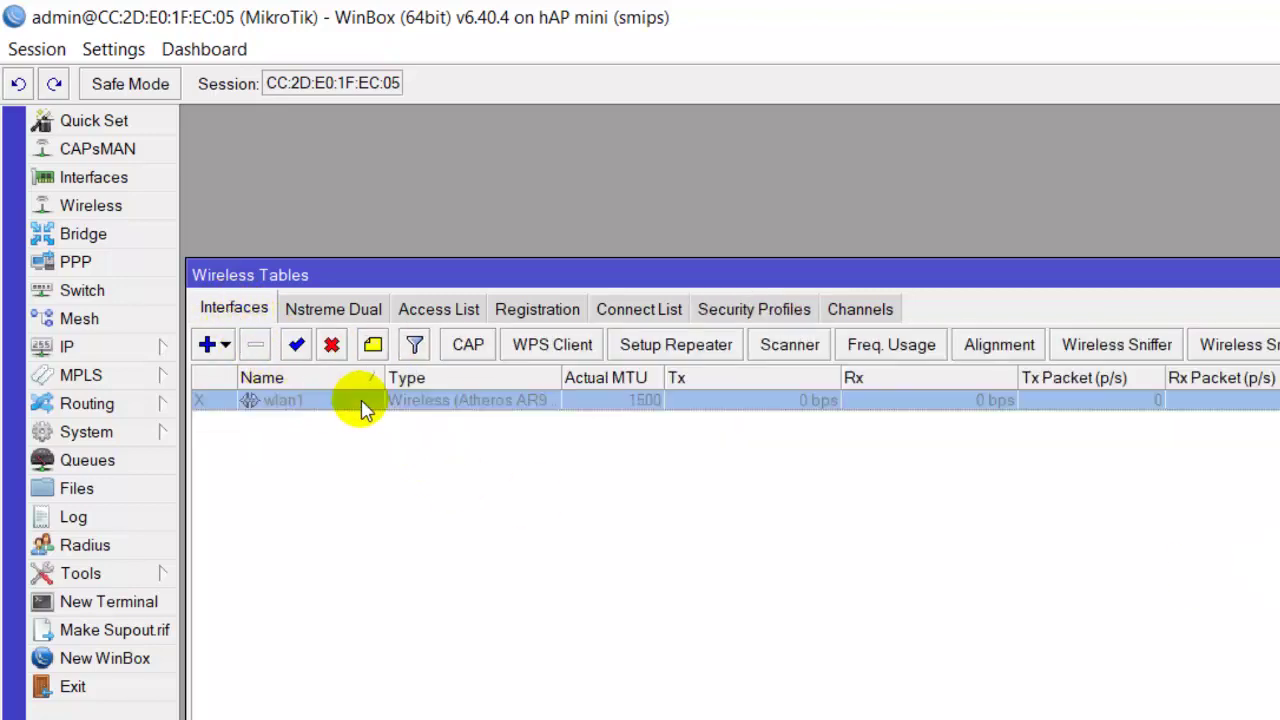
left_click(298, 345)
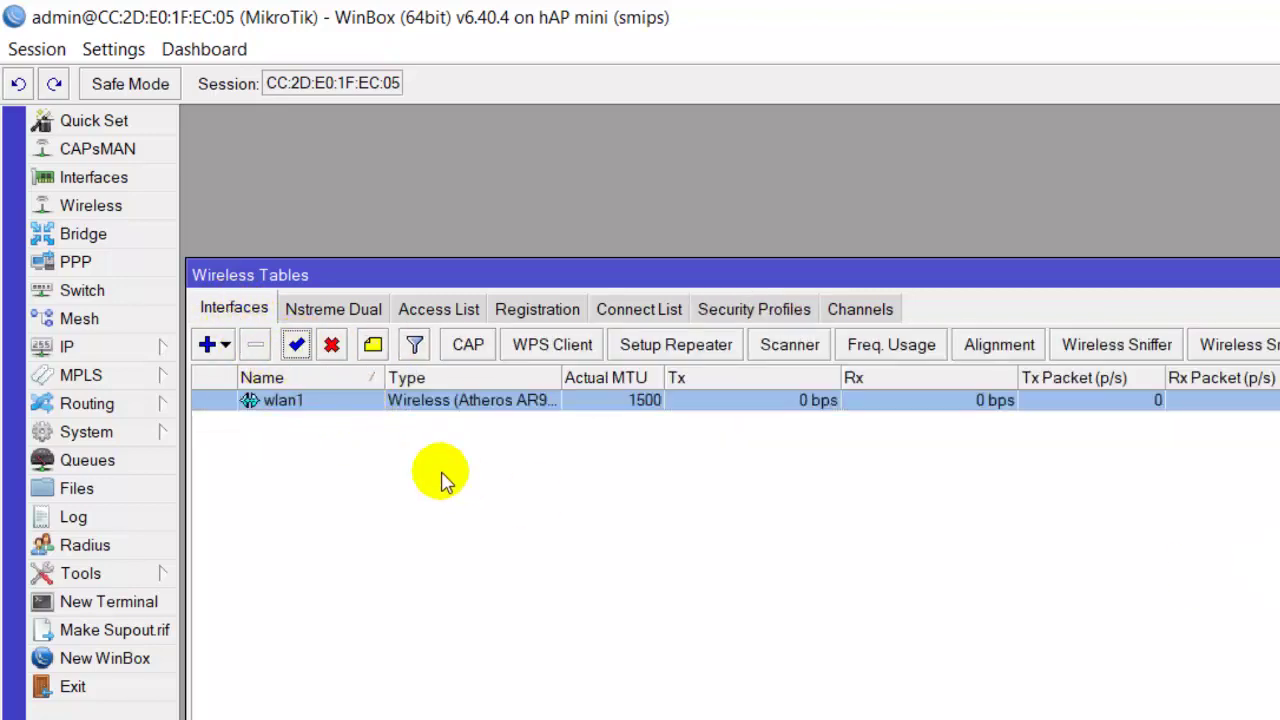
Set the security profile of the wlan1 interface to pass wifi
double_click(480, 410)
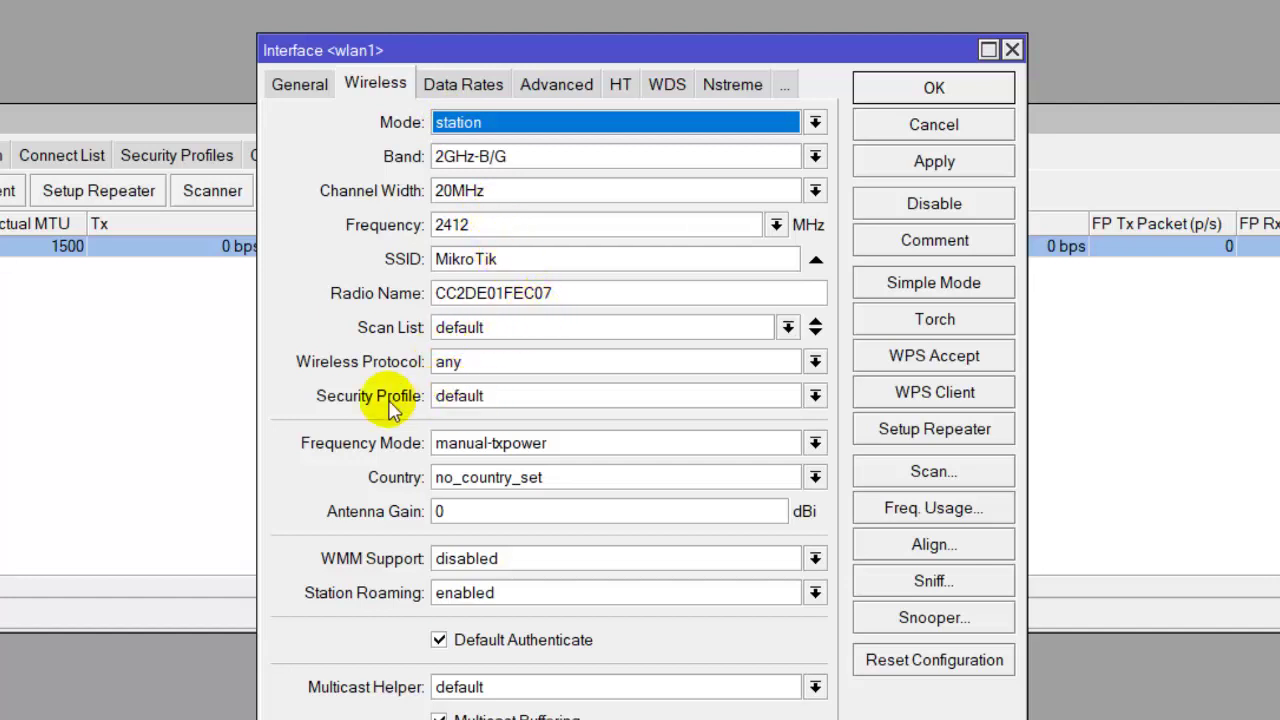
left_click(455, 396)
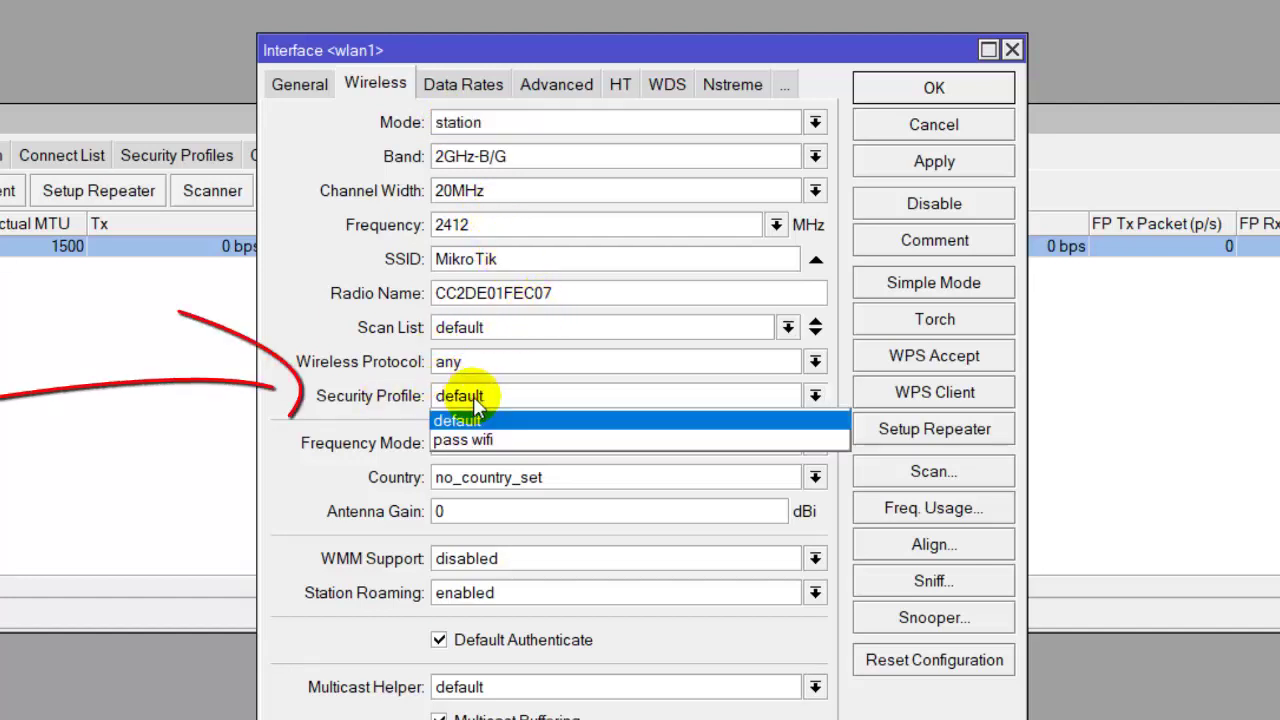
left_click(509, 441)
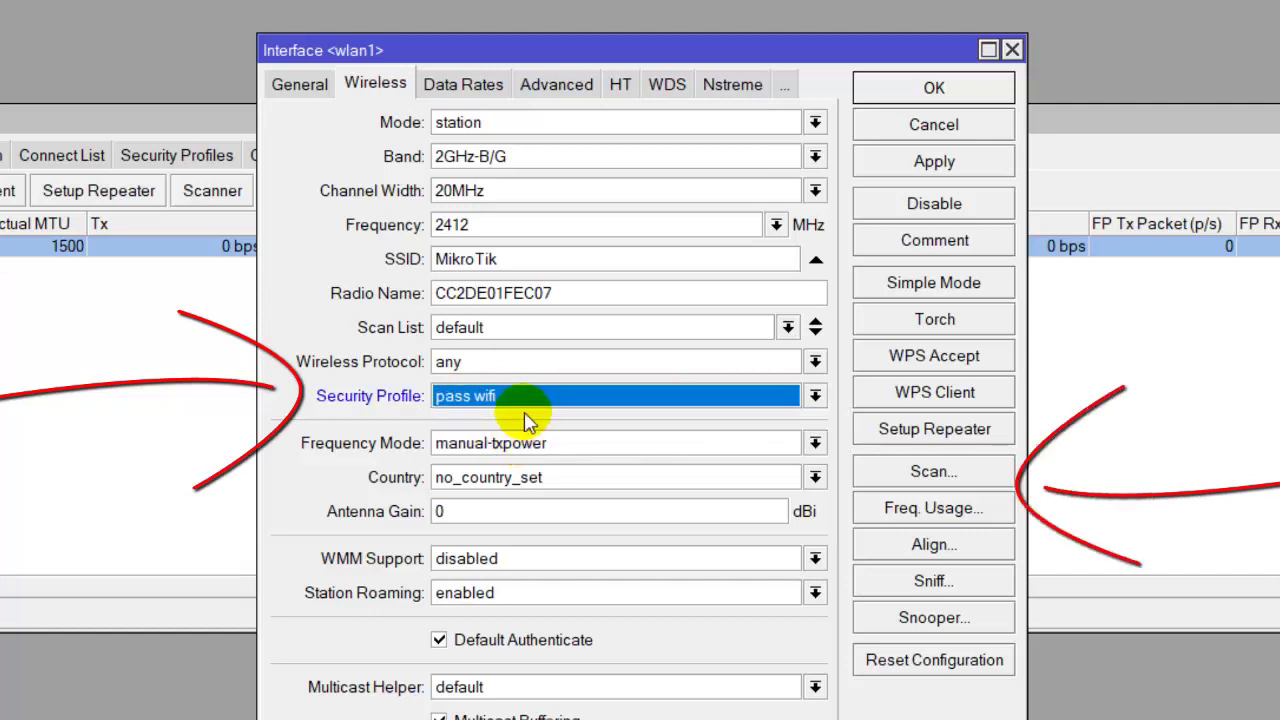
Scan for nearby access points on the wlan1 interface
left_click(945, 476)
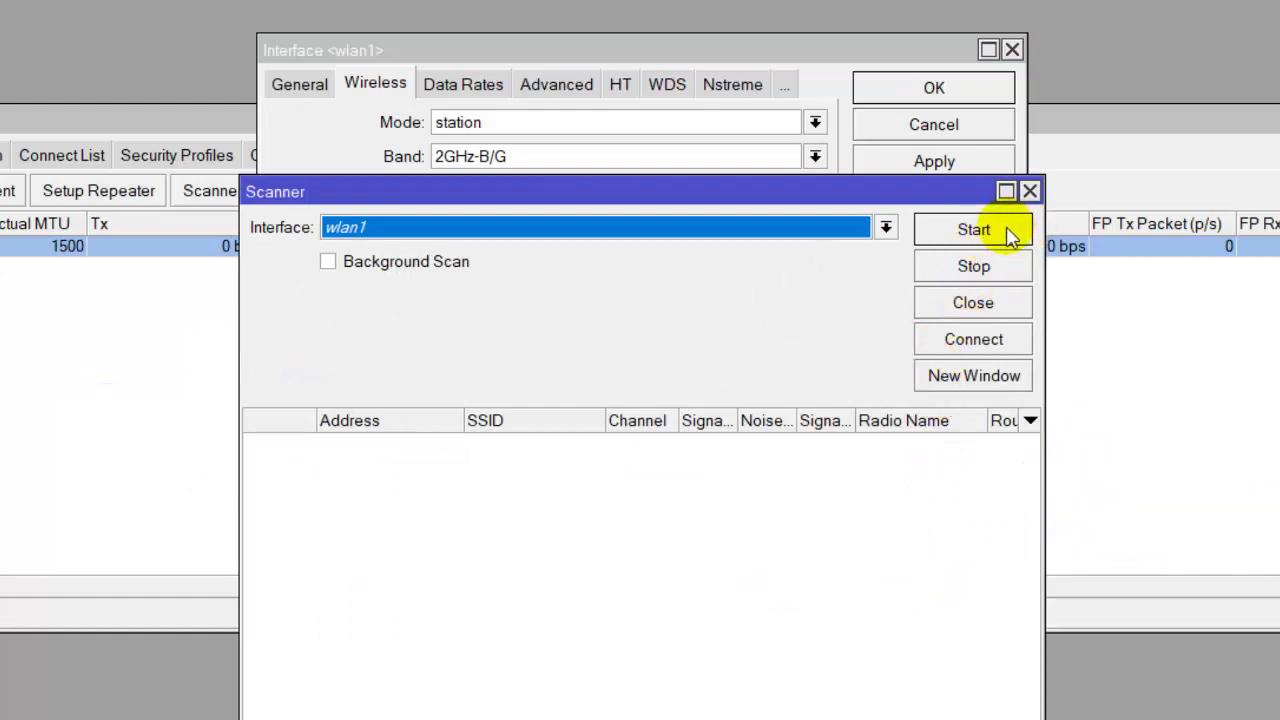
left_click(885, 227)
left_click(737, 251)
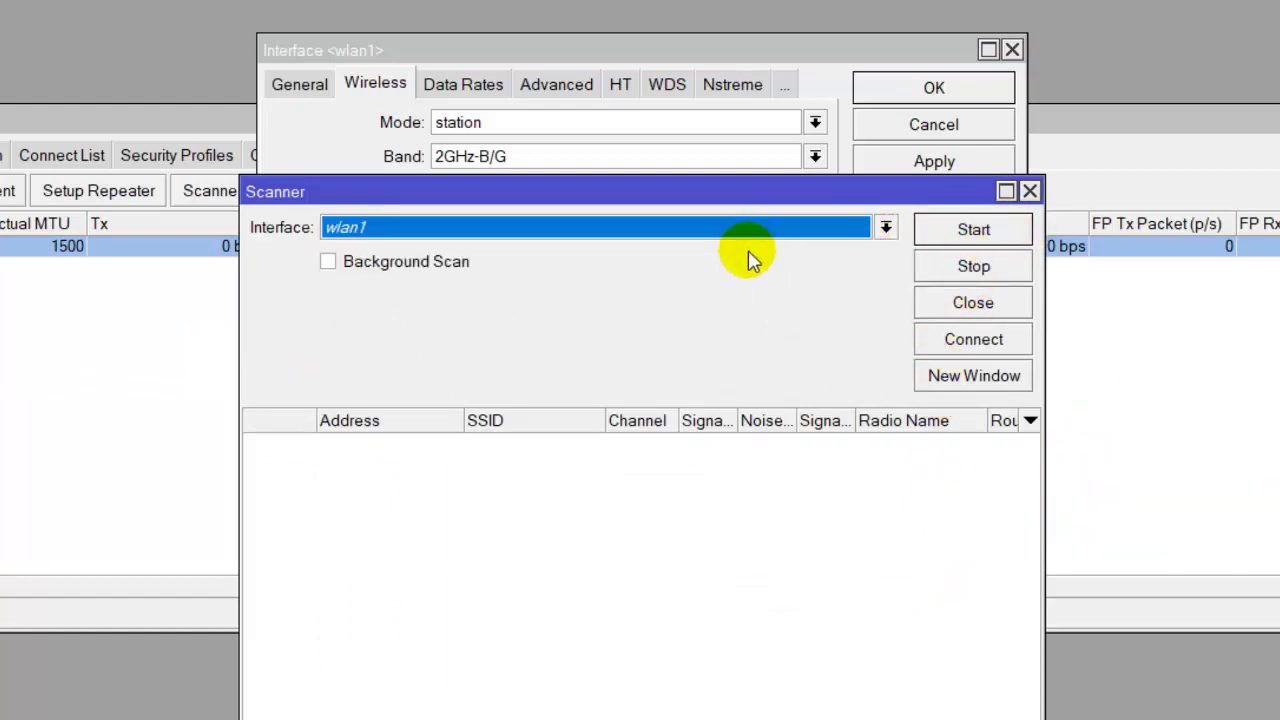
left_click(943, 238)
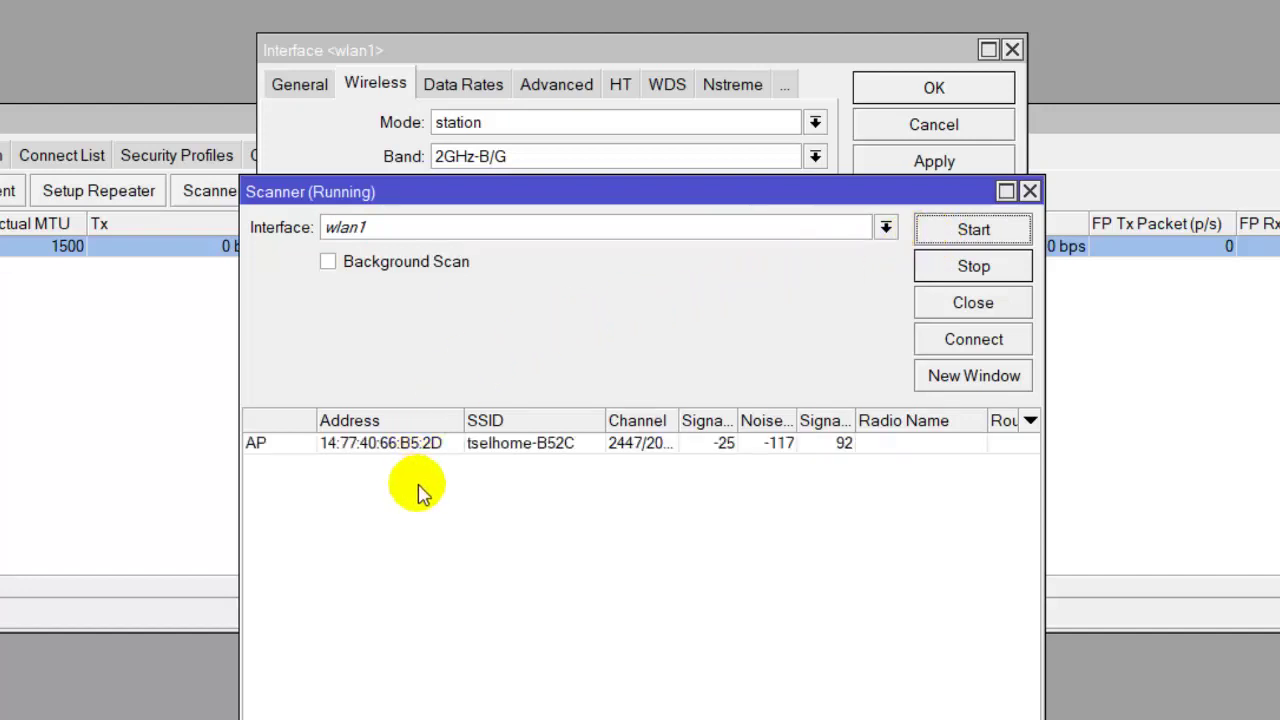
Connect wlan1 to the tselhome-B52C access point, save the interface settings and close the wireless tables
left_click(478, 452)
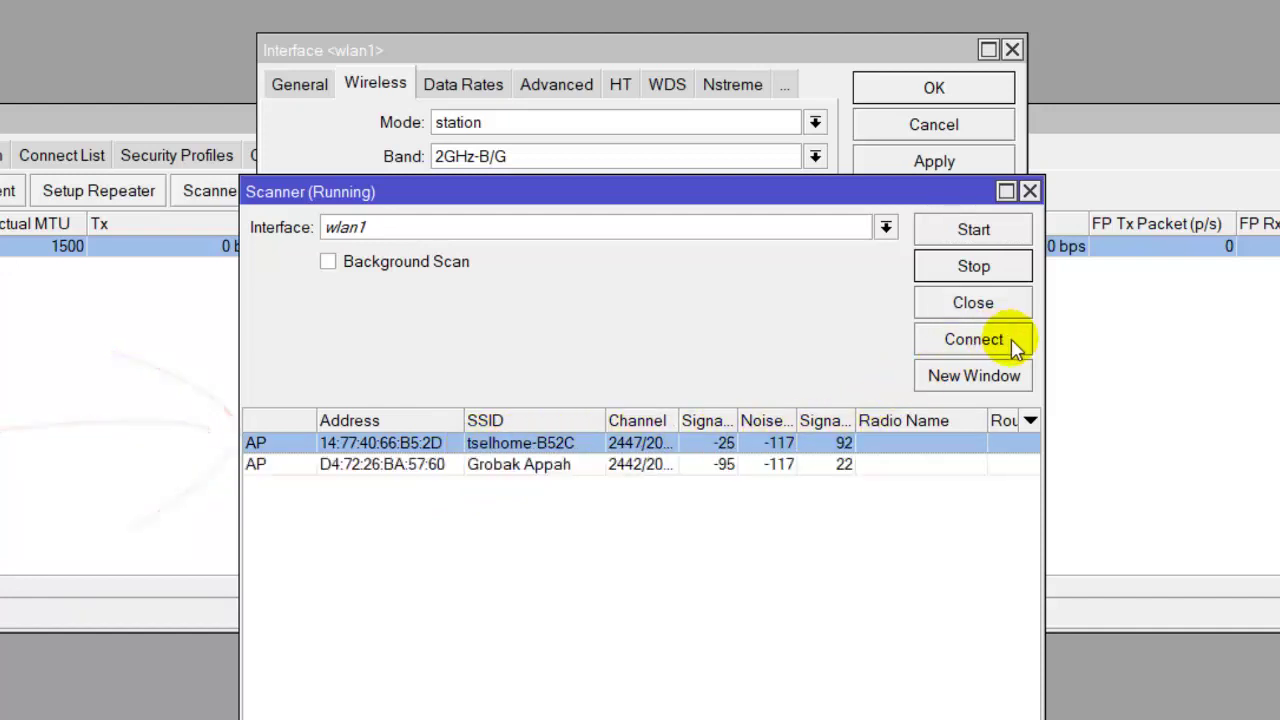
left_click(1015, 345)
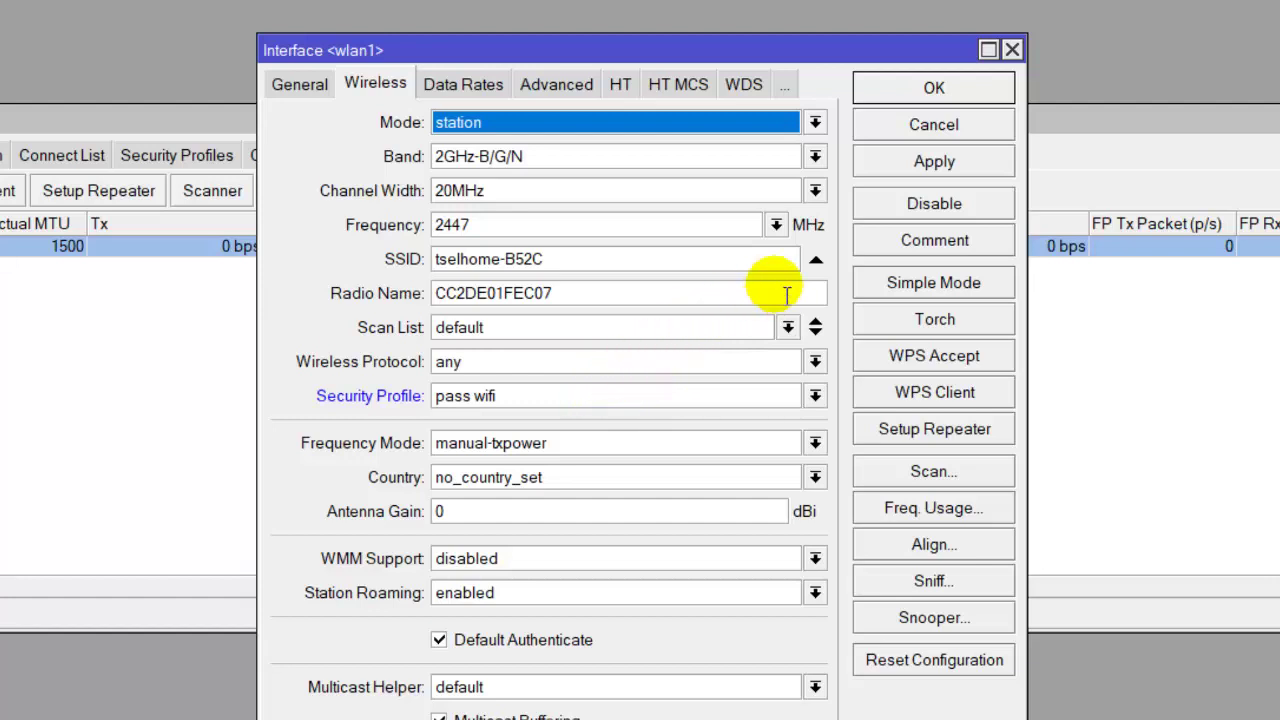
left_click(948, 168)
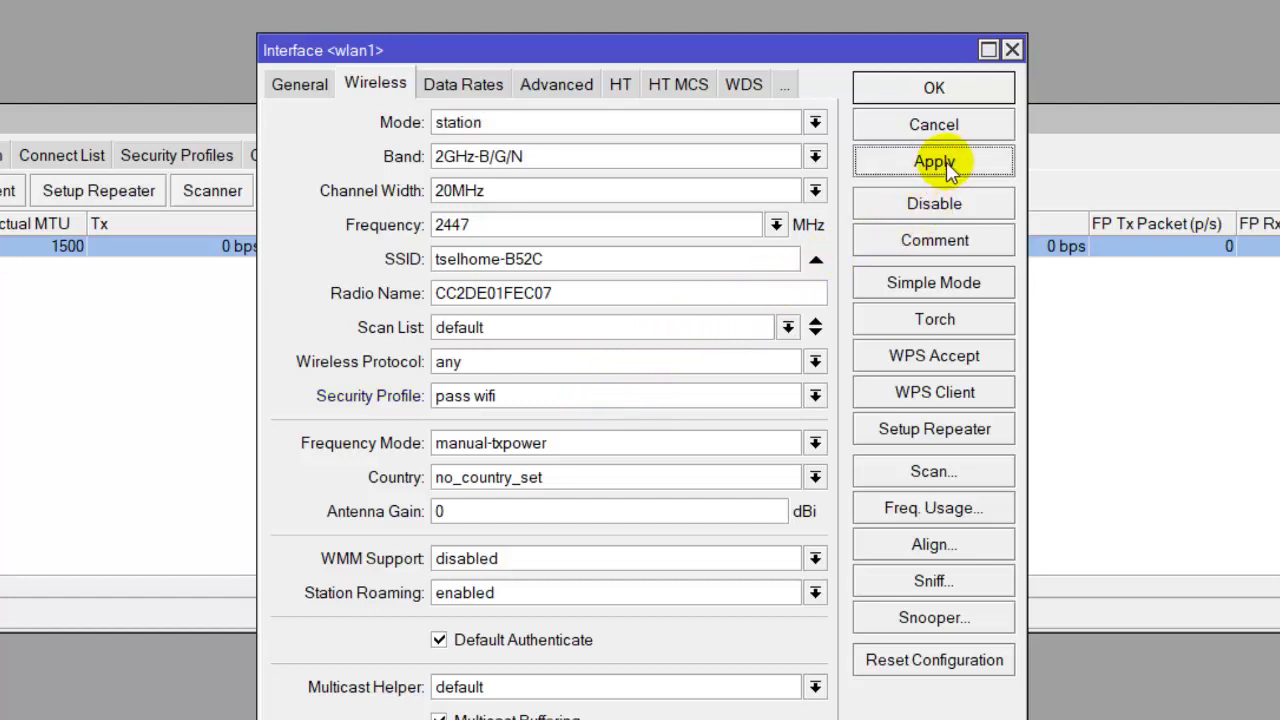
left_click(971, 87)
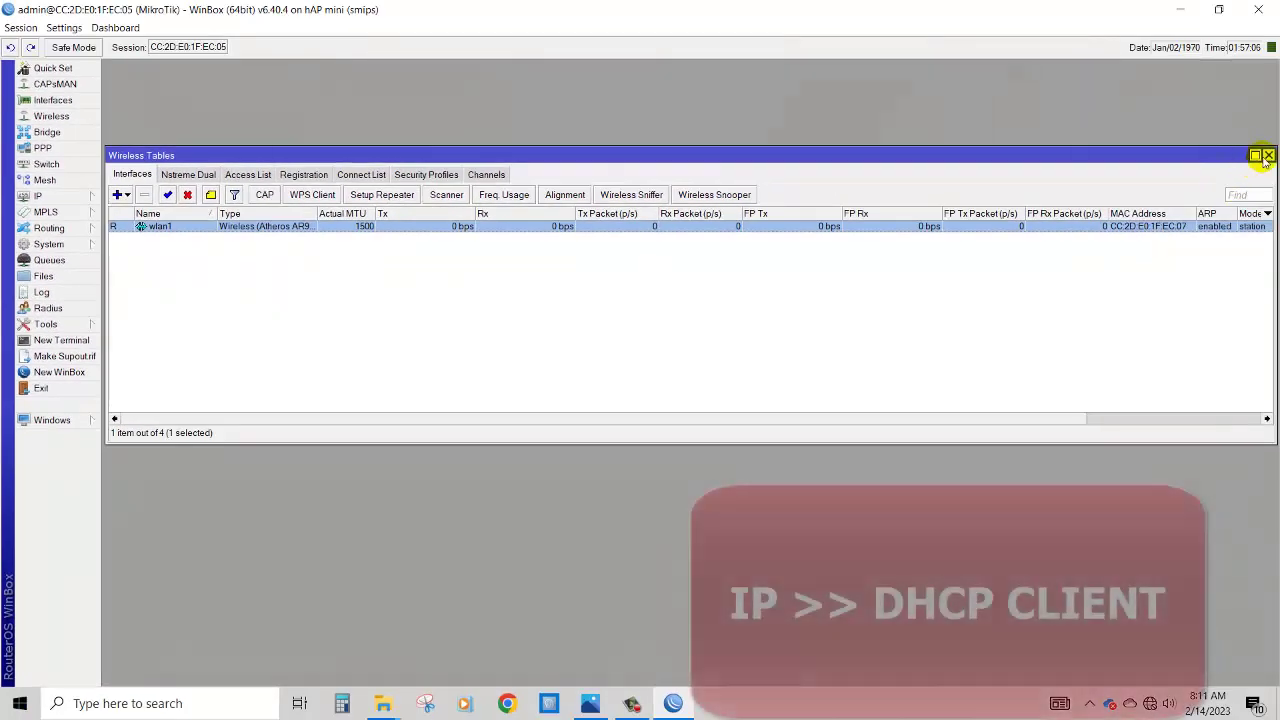
left_click(1252, 158)
Add a DHCP client on the wlan1 interface, save it and close the DHCP client list
left_click(88, 198)
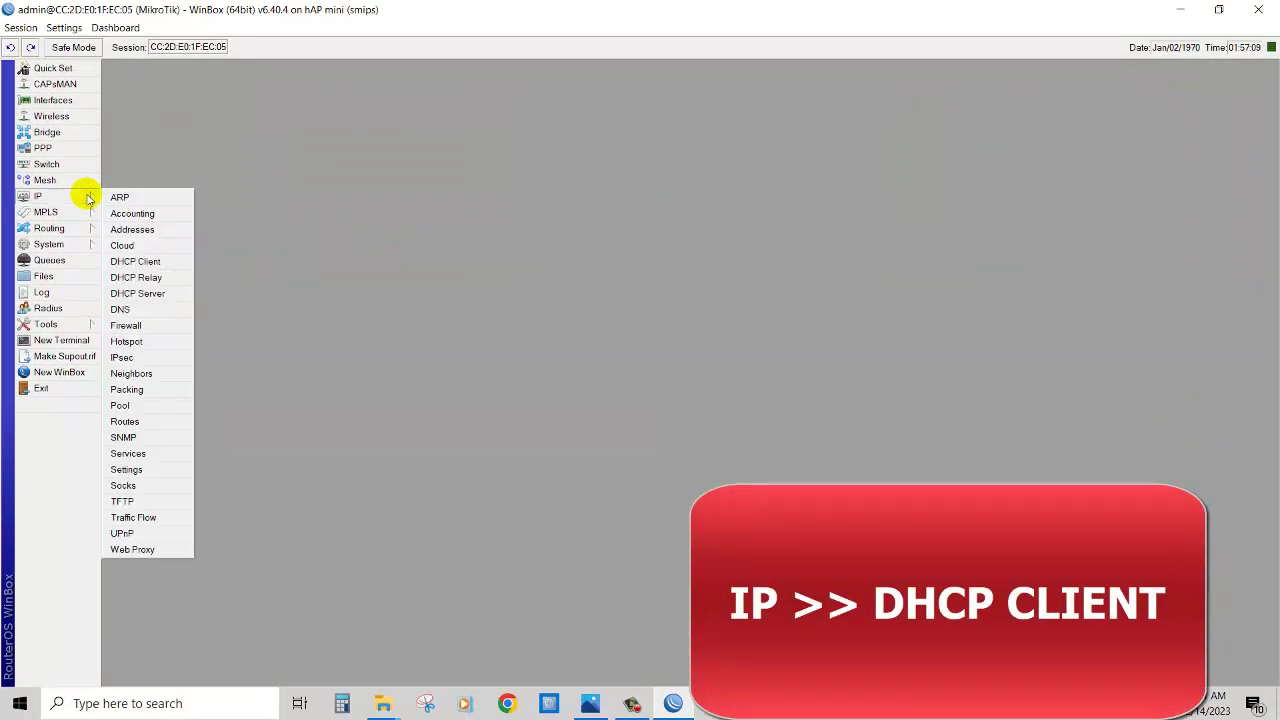
left_click(167, 264)
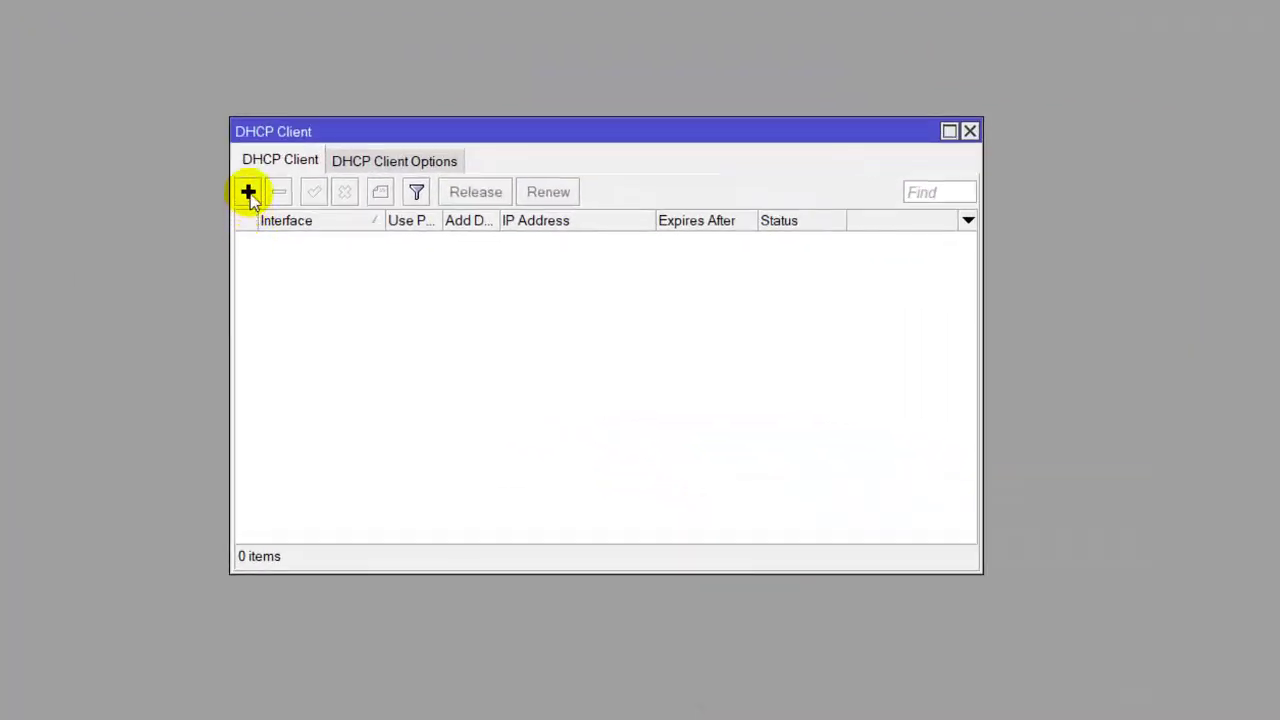
left_click(248, 192)
left_click(594, 224)
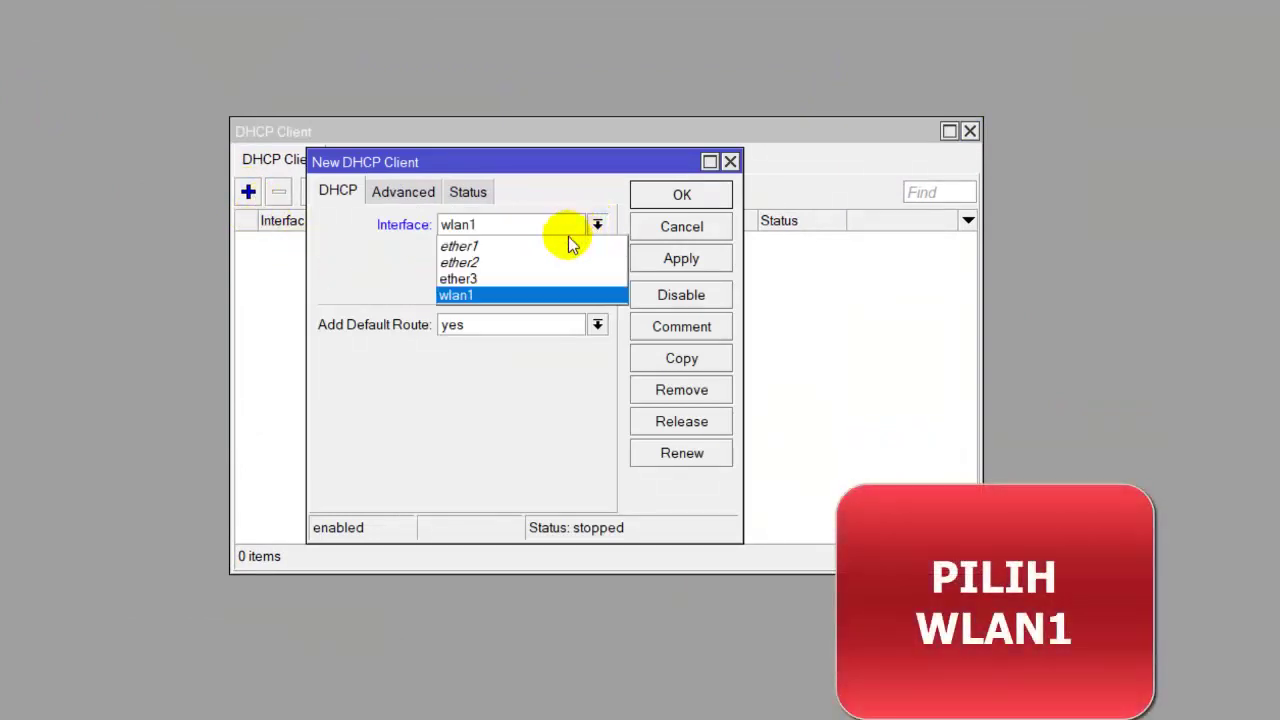
left_click(548, 296)
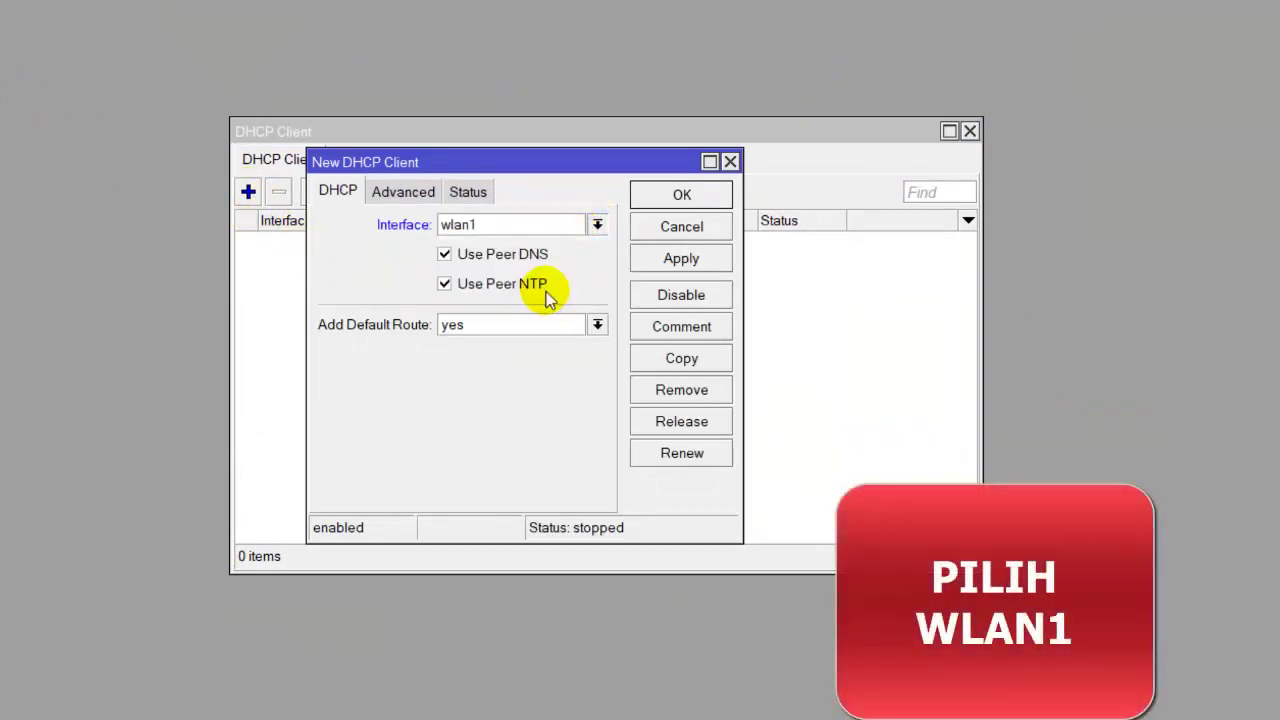
left_click(673, 263)
left_click(680, 196)
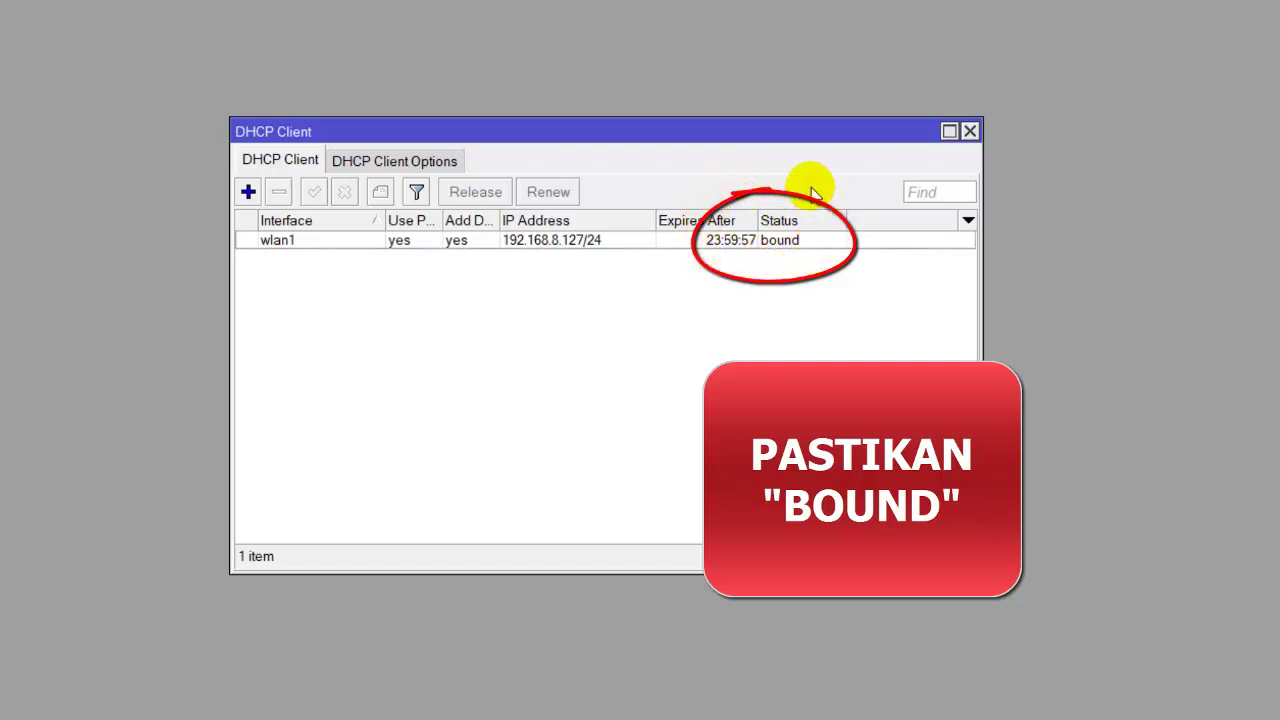
left_click(970, 131)
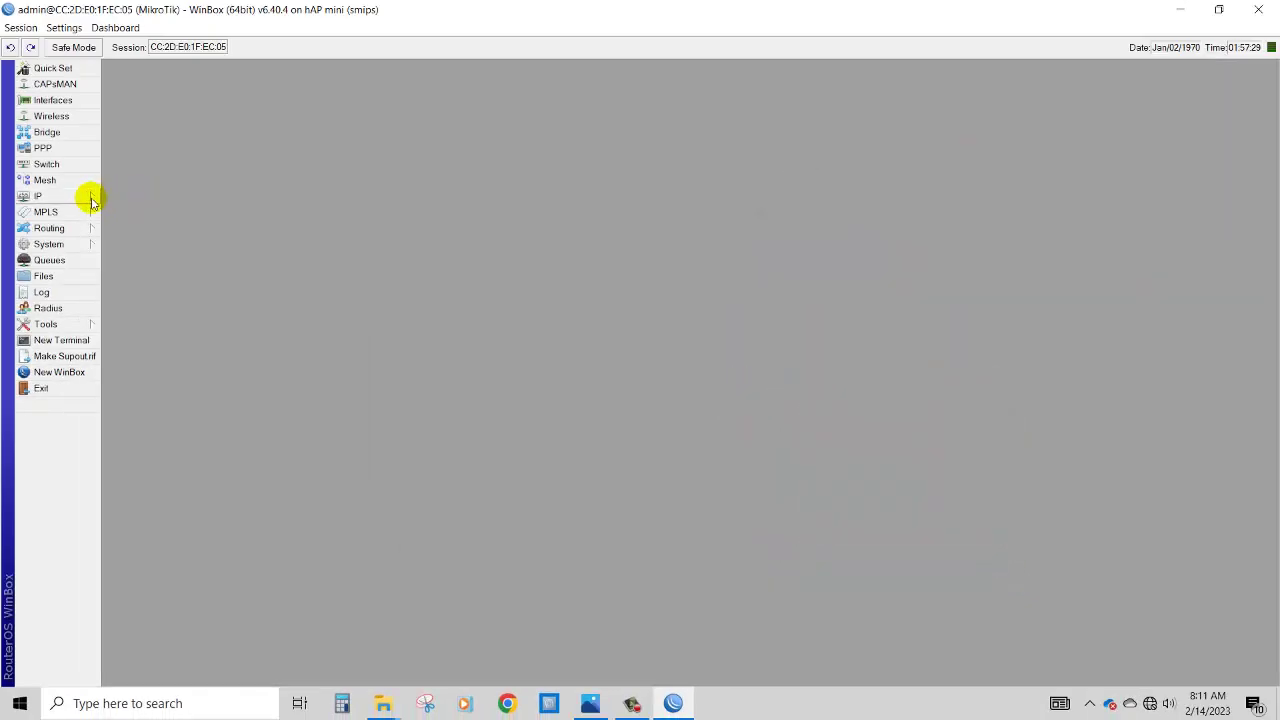
Switch to the image viewer to check the local network part of the topology diagram, and return to WinBox
left_click(91, 201)
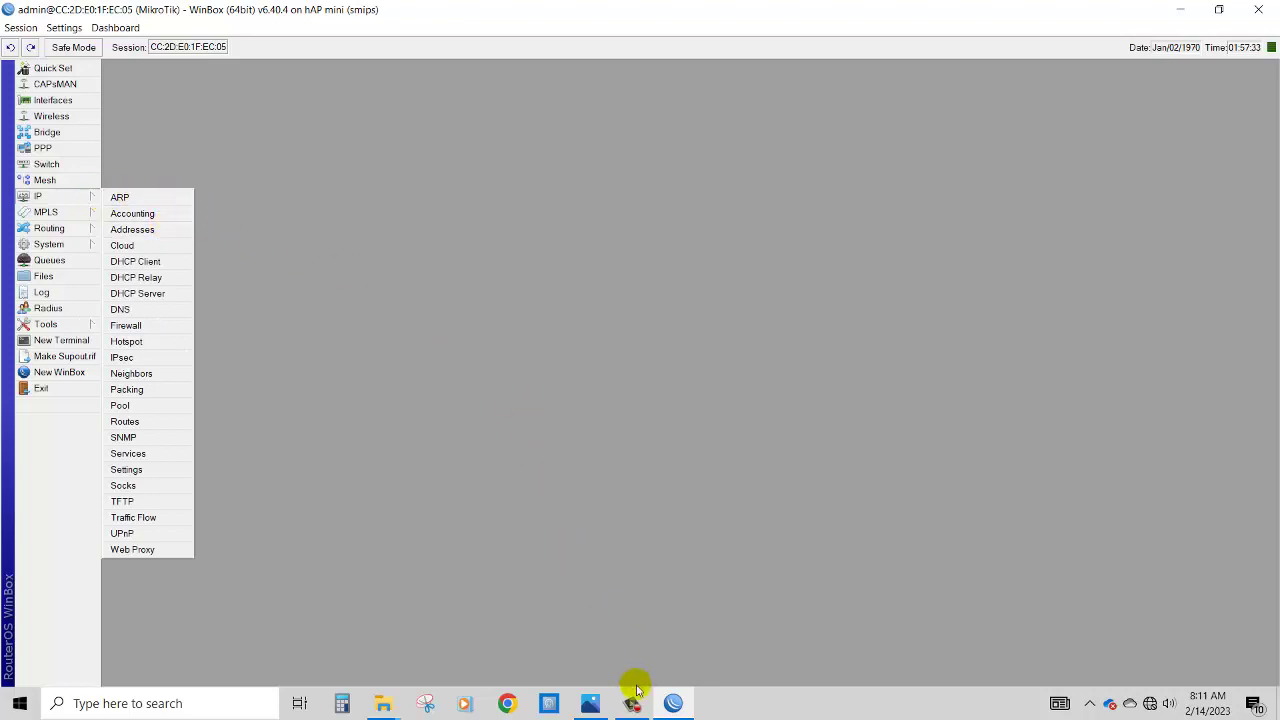
left_click(589, 705)
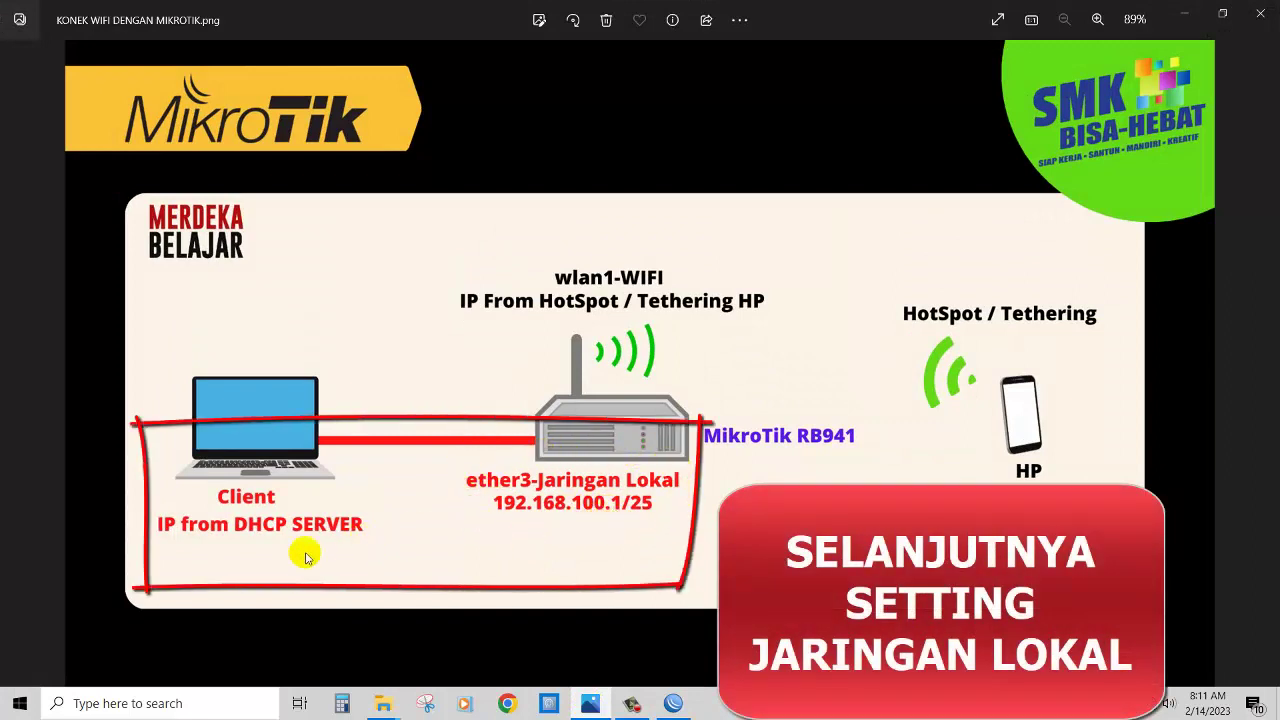
left_click(669, 704)
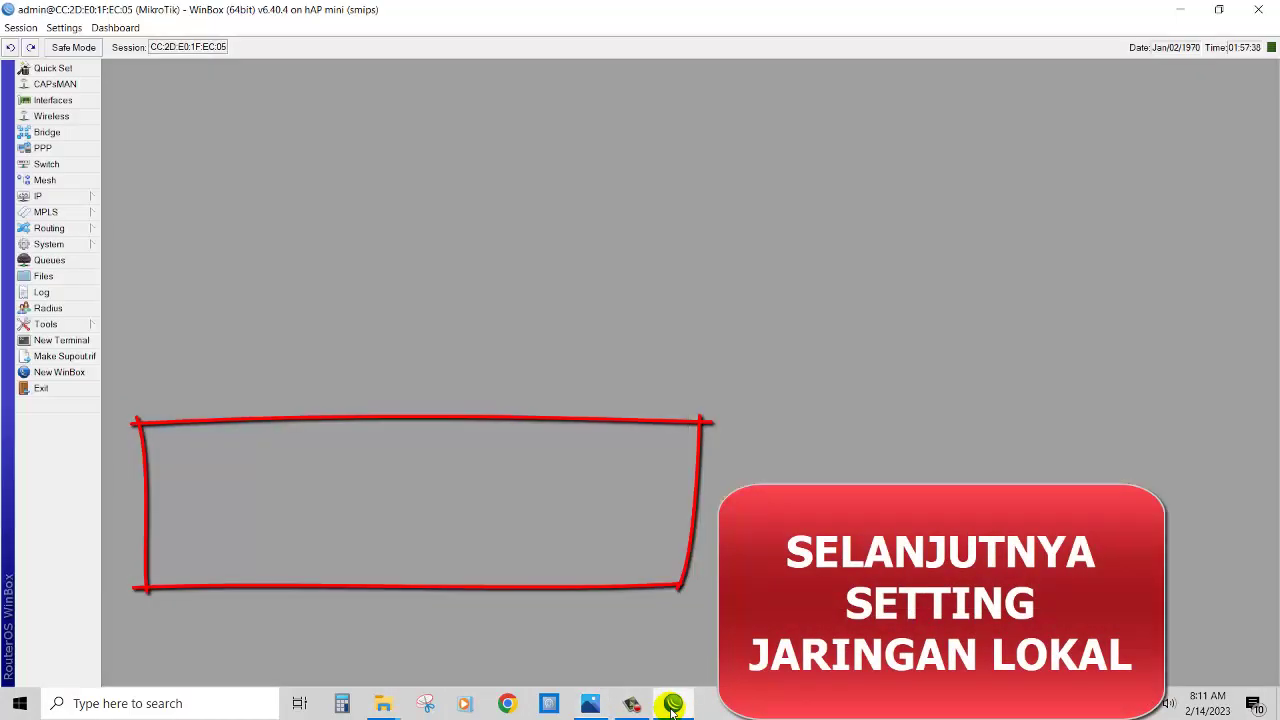
Add the IP address 192.168.100.1/25 to the ether3 interface, save it and close the address list
left_click(100, 197)
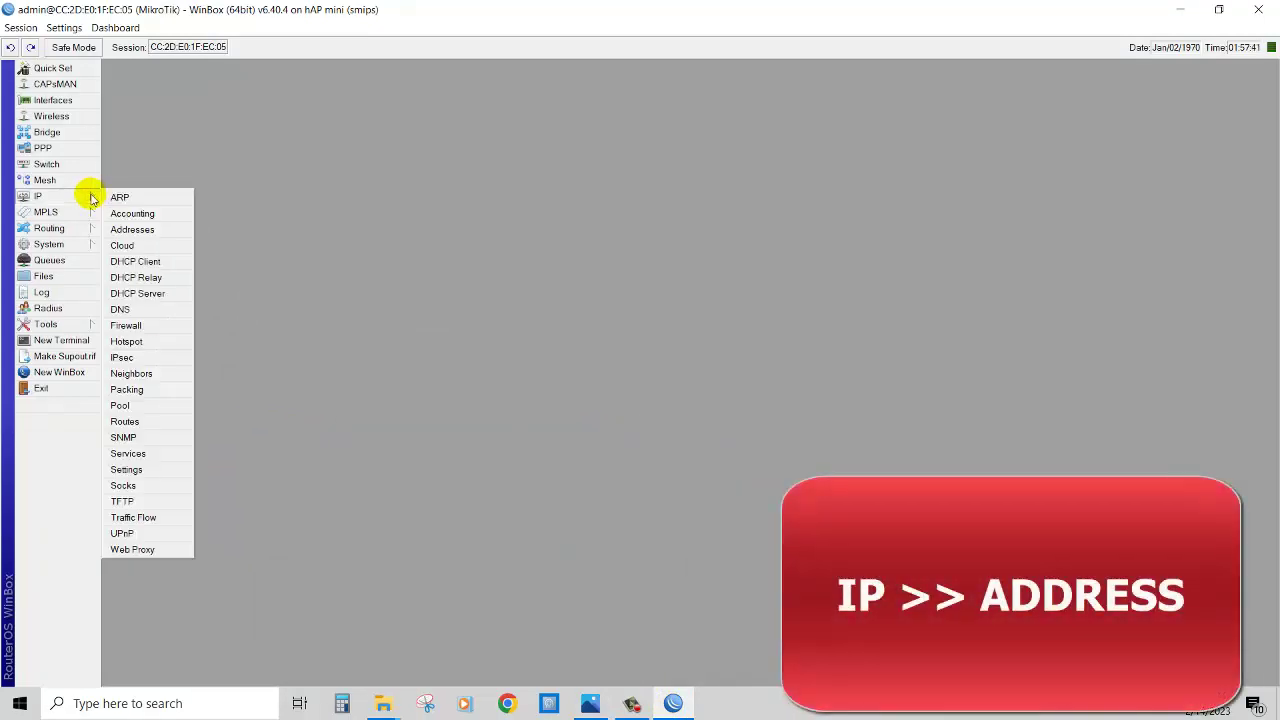
left_click(157, 234)
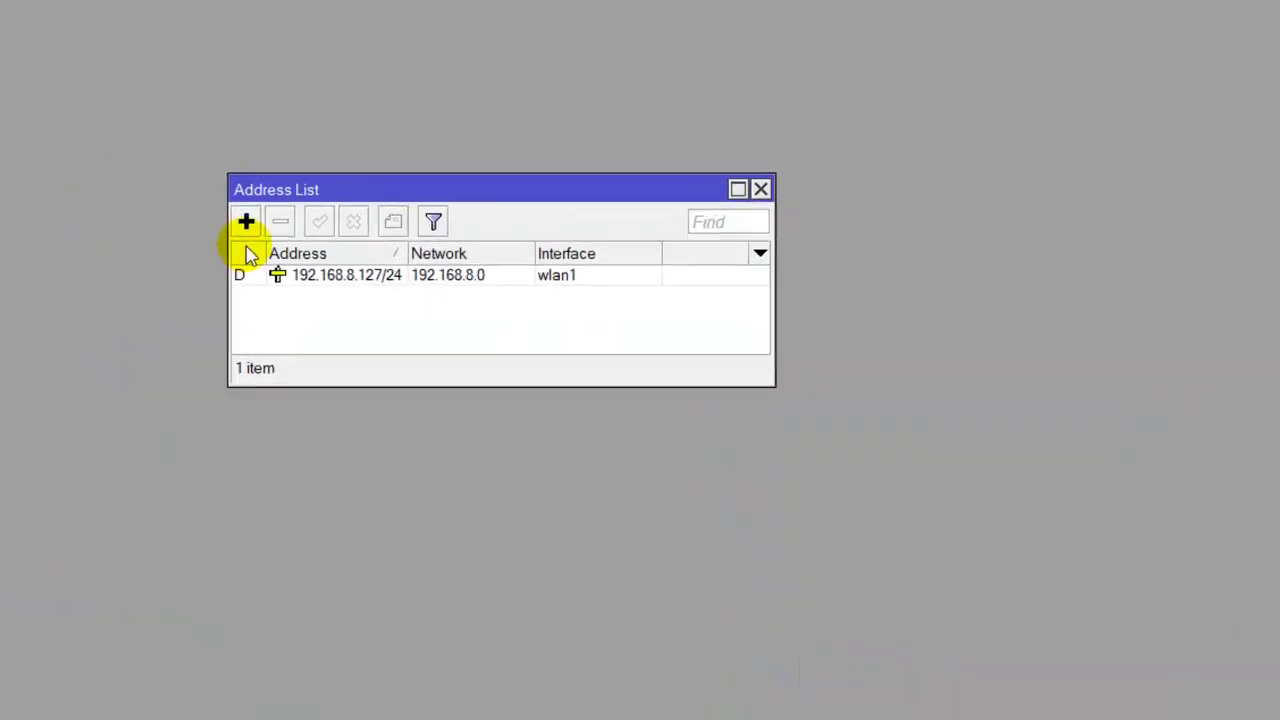
left_click_drag(356, 363, 348, 425)
left_click_drag(317, 490, 317, 578)
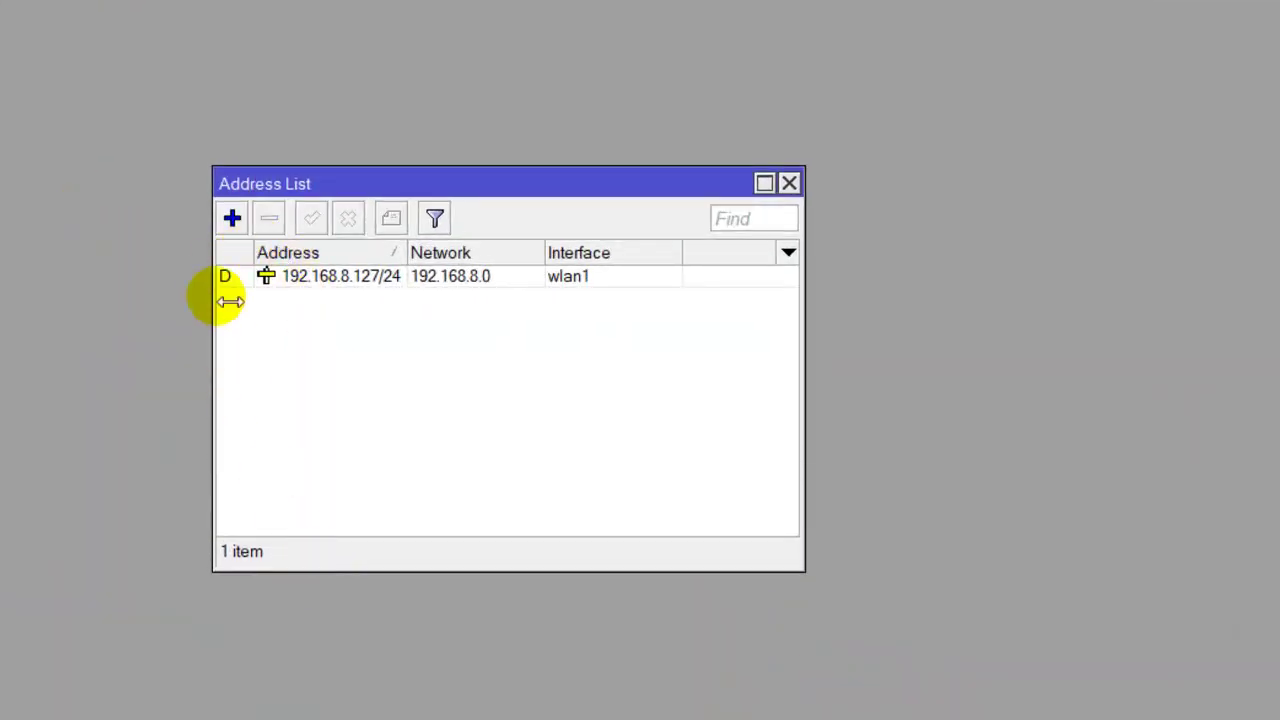
left_click(232, 218)
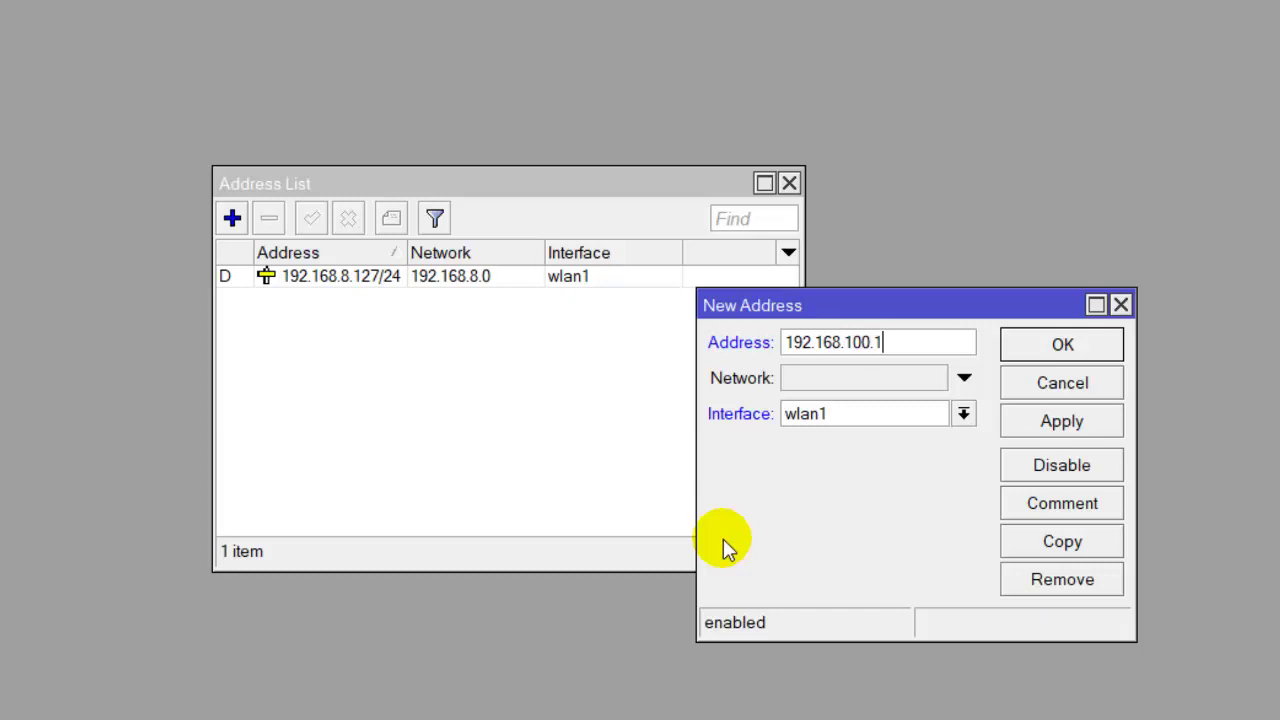
type("/25")
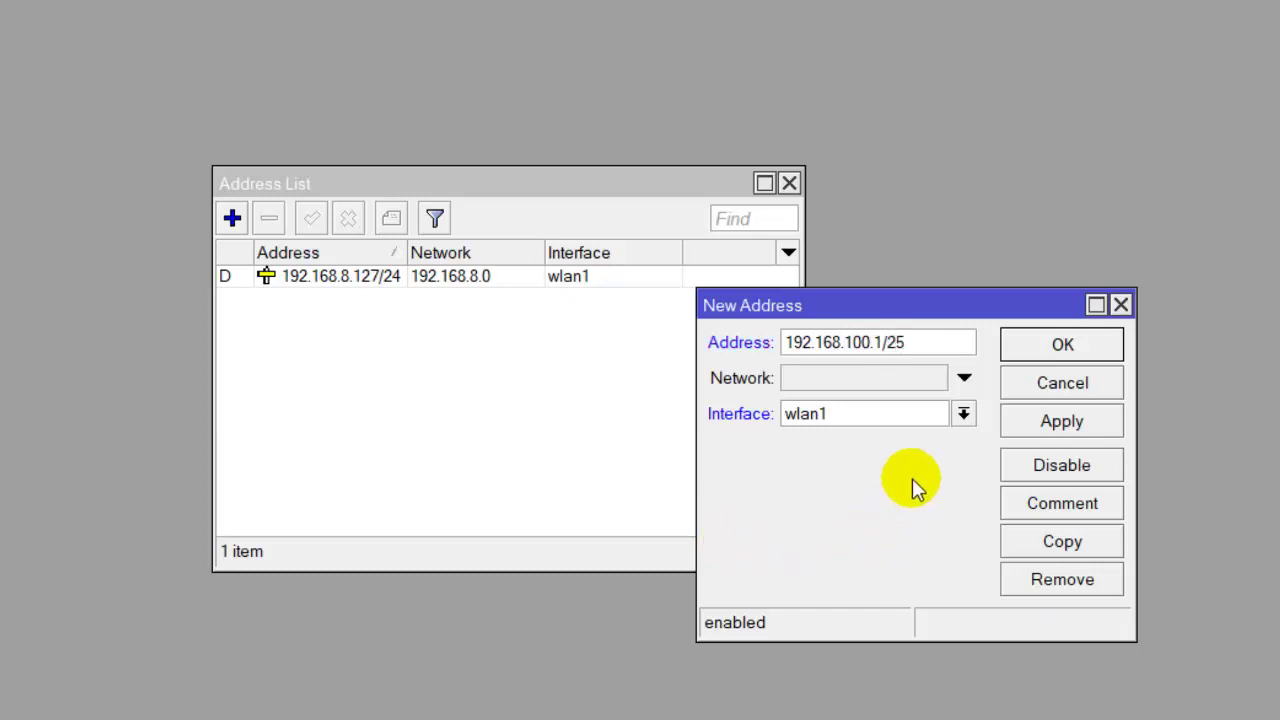
left_click(962, 414)
left_click(936, 475)
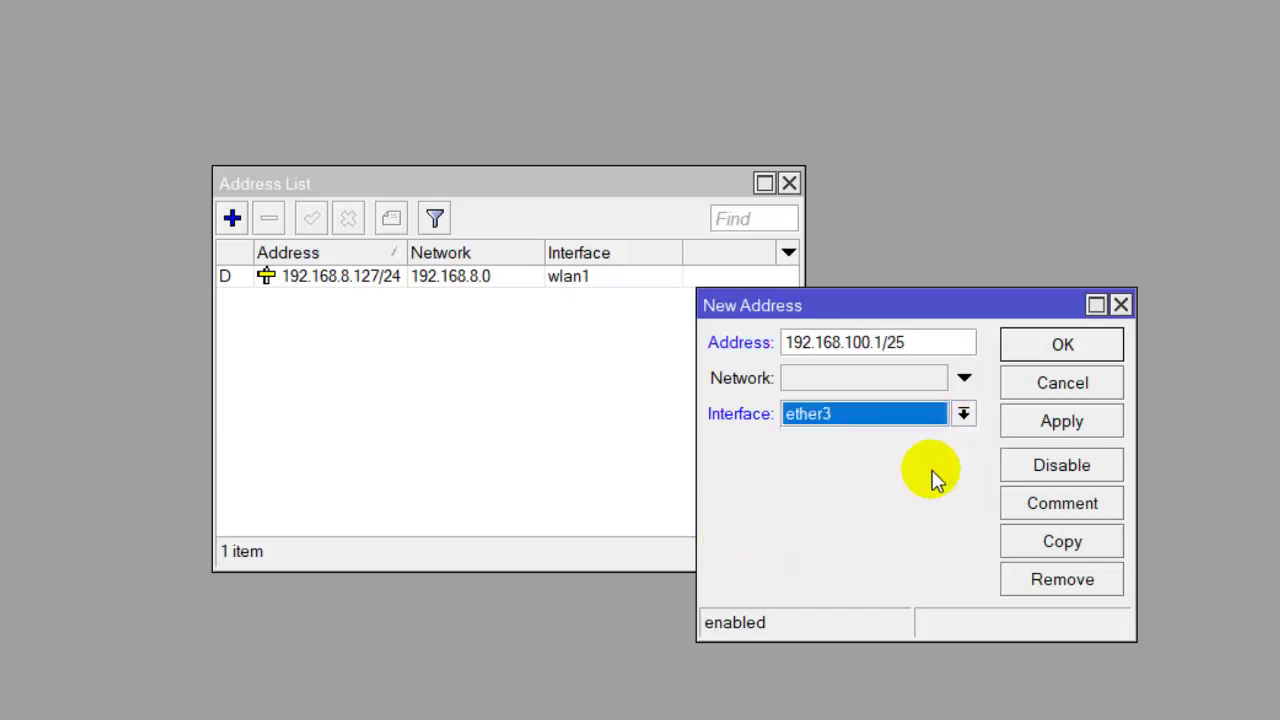
left_click(1062, 422)
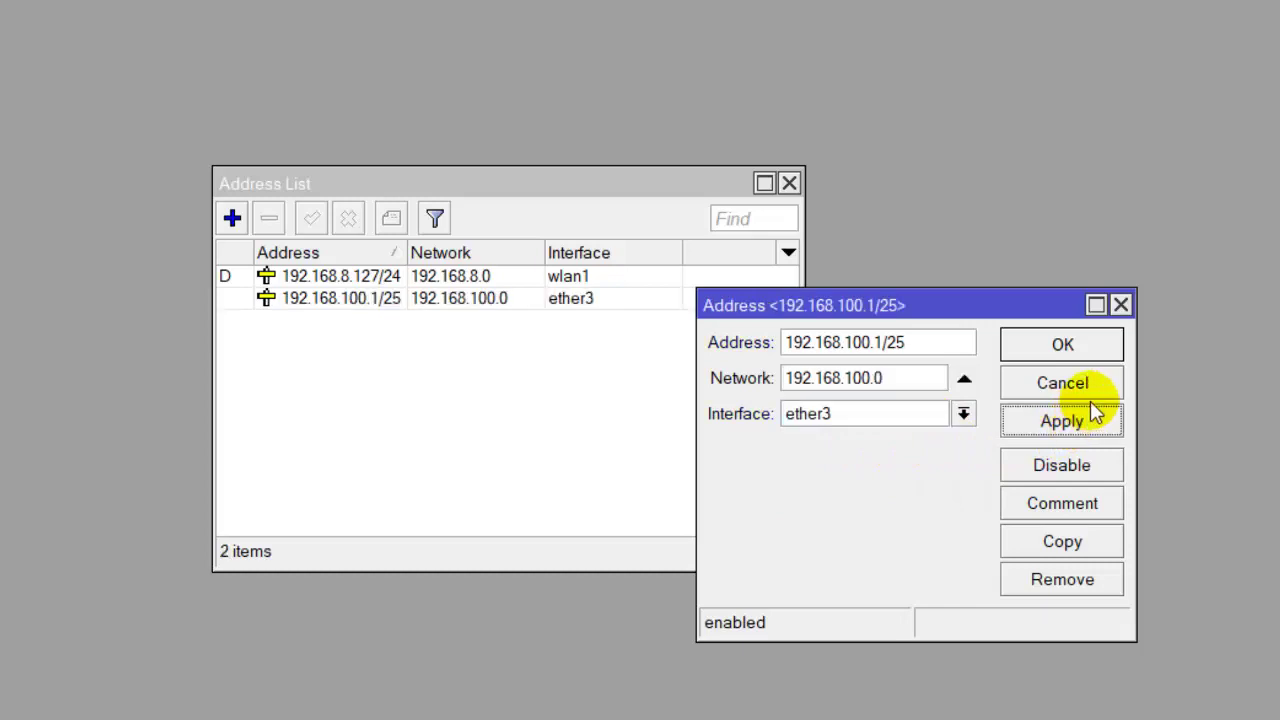
left_click(1099, 343)
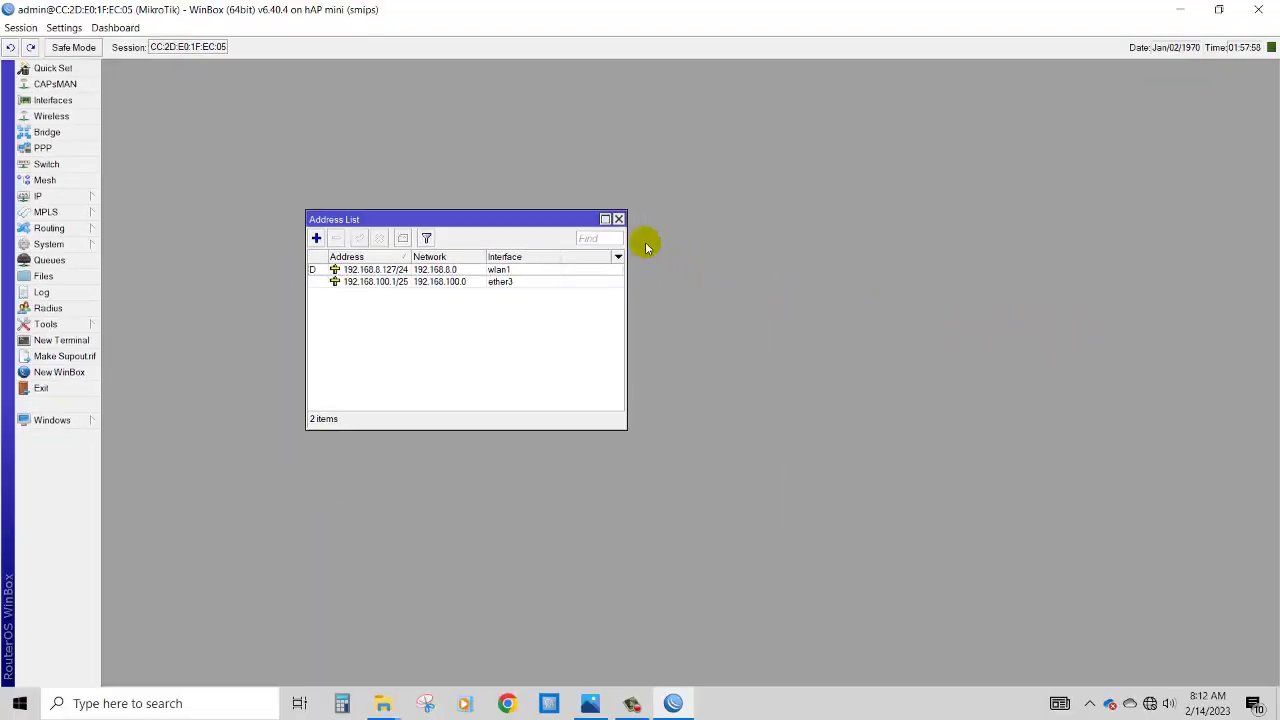
left_click(619, 219)
Start the DHCP server setup wizard and choose ether3 as the DHCP server interface
left_click(86, 202)
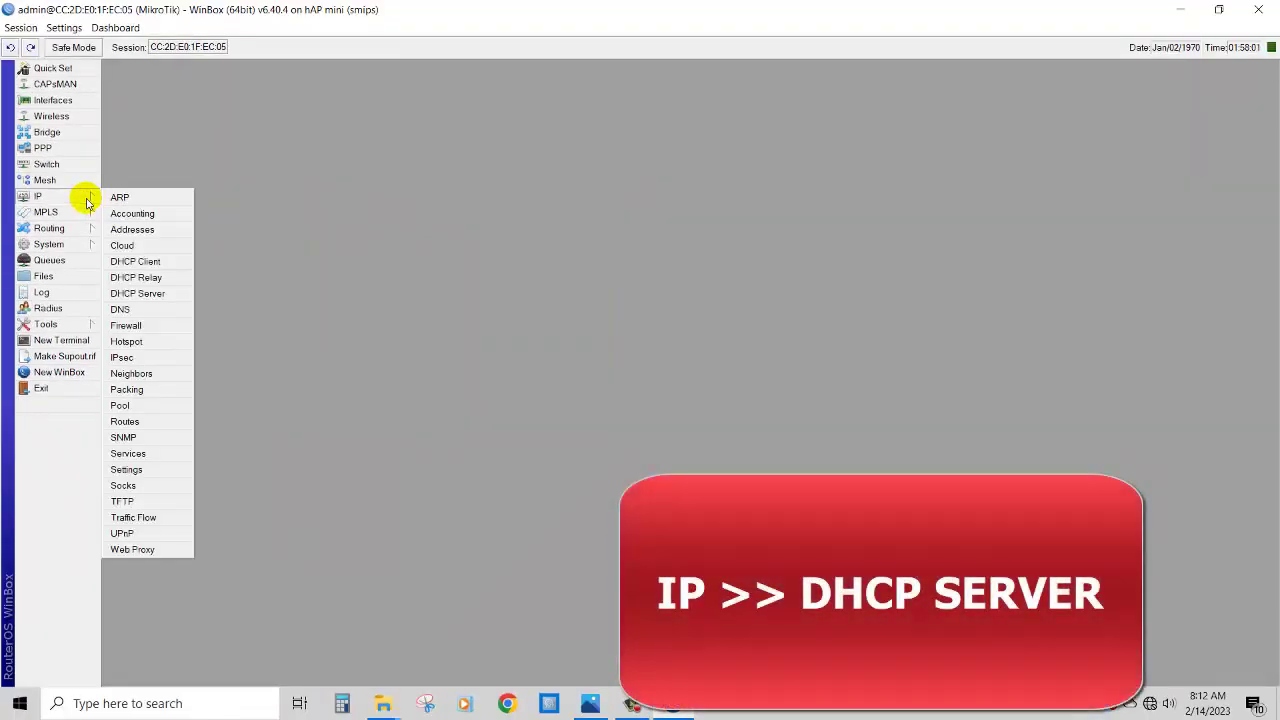
left_click(177, 291)
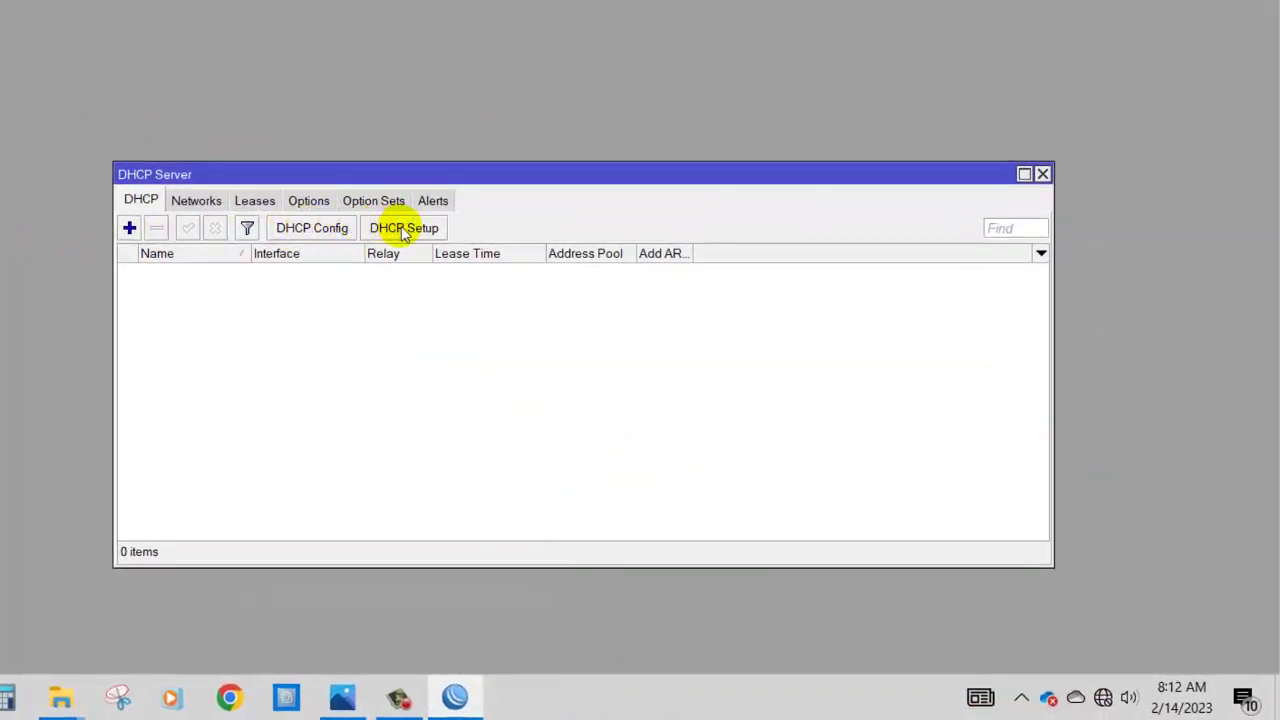
left_click(404, 230)
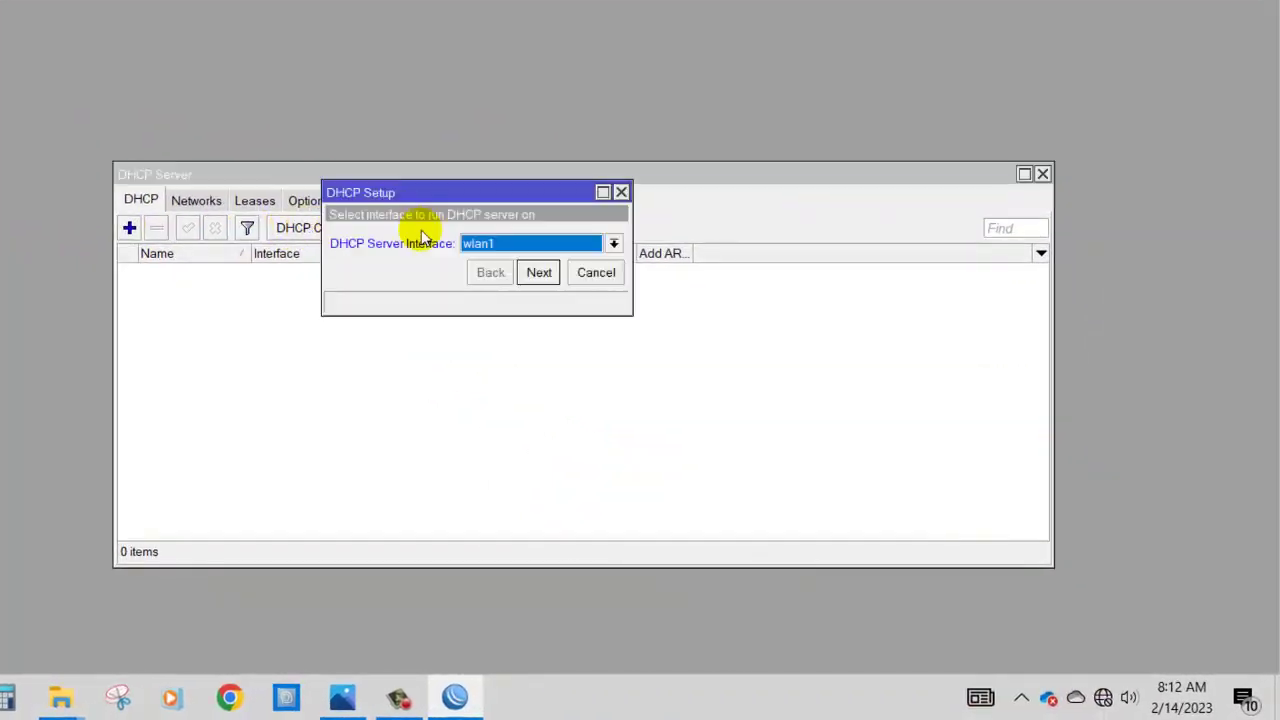
left_click(590, 250)
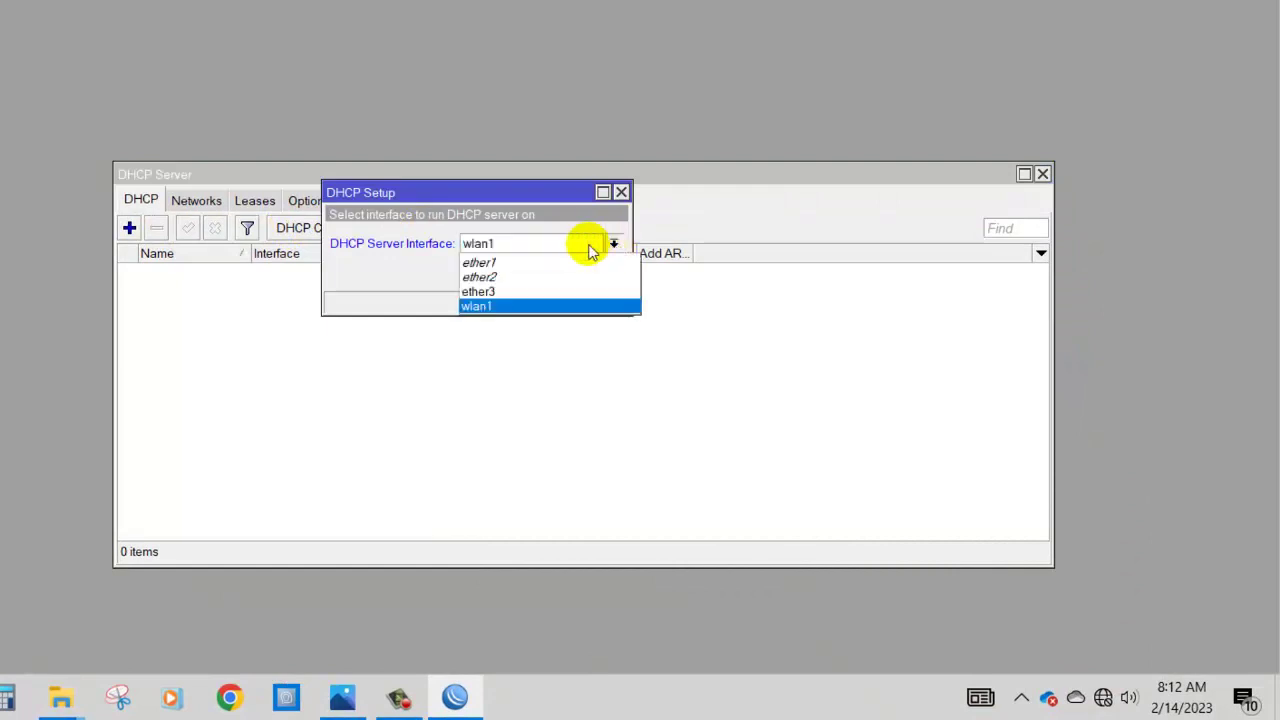
left_click(537, 291)
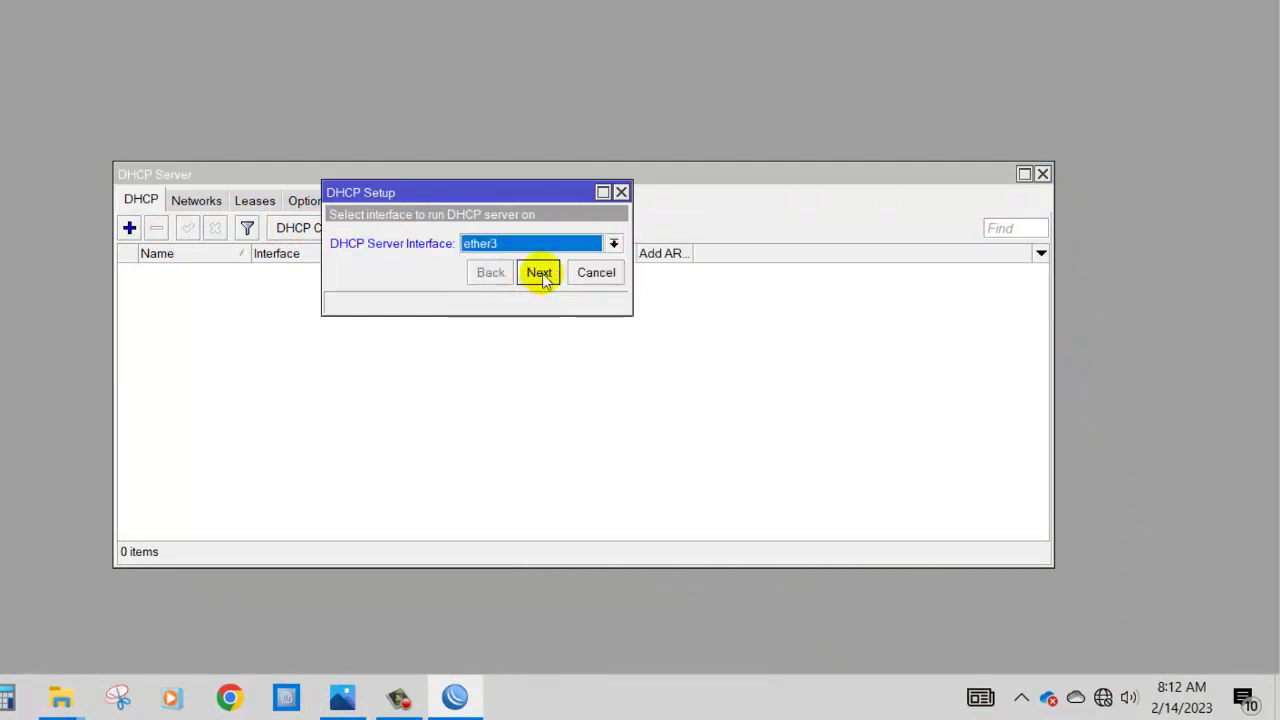
Complete the DHCP setup with the proposed values, including gateway 192.168.100.1 and lease time 00:10:00, and close the DHCP server list
left_click(539, 273)
left_click(539, 273)
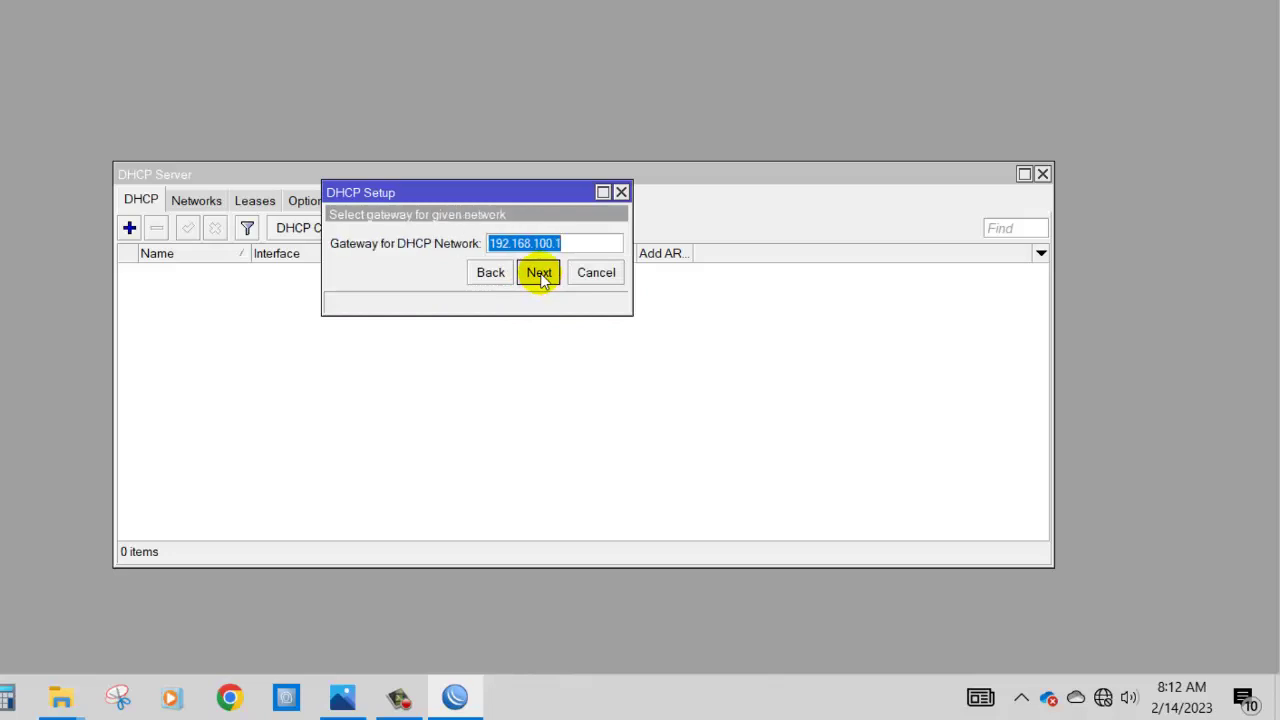
left_click(539, 273)
left_click(539, 273)
left_click(539, 273)
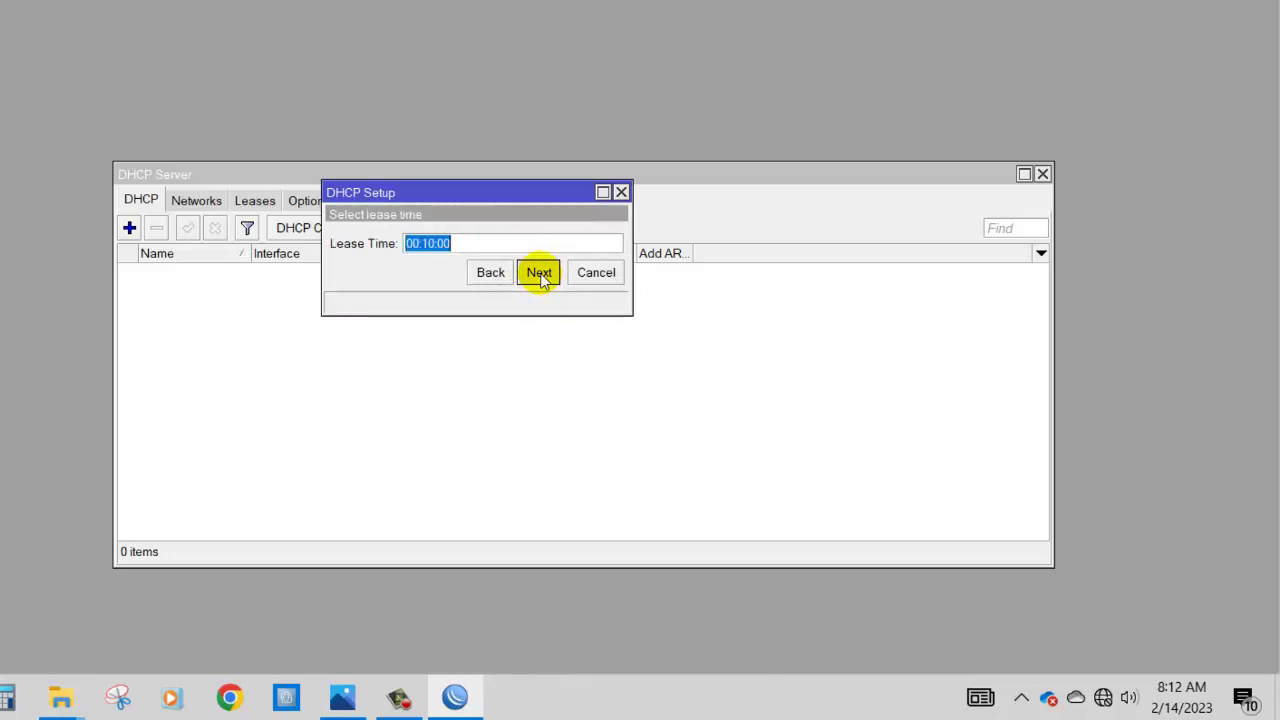
left_click(539, 273)
left_click(489, 237)
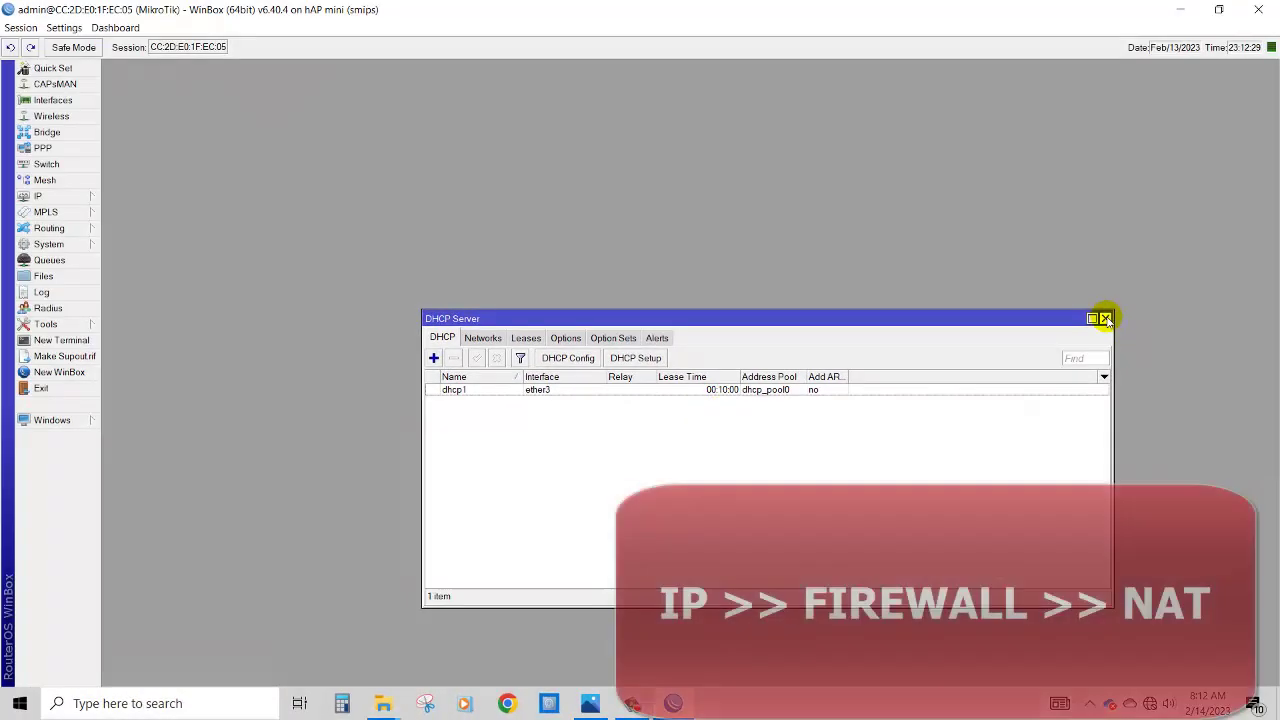
left_click(1105, 318)
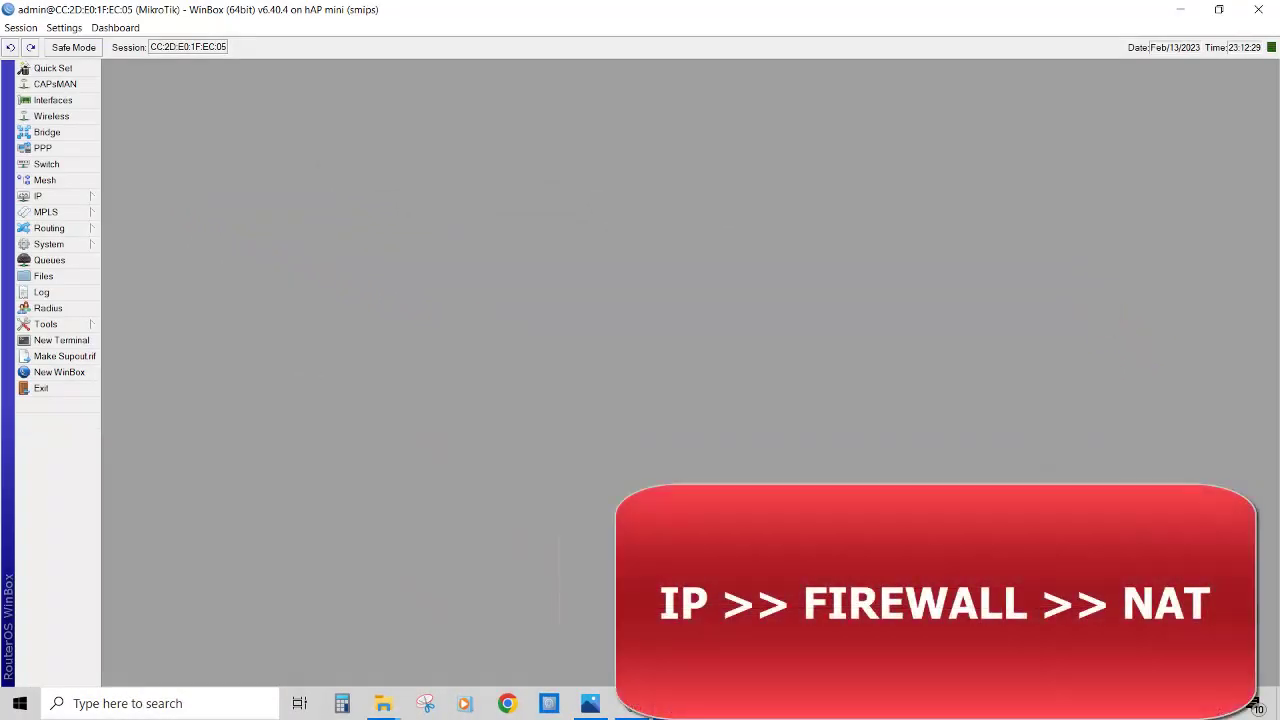
Create a firewall NAT rule with chain srcnat and wlan1 as the outgoing interface
left_click(92, 194)
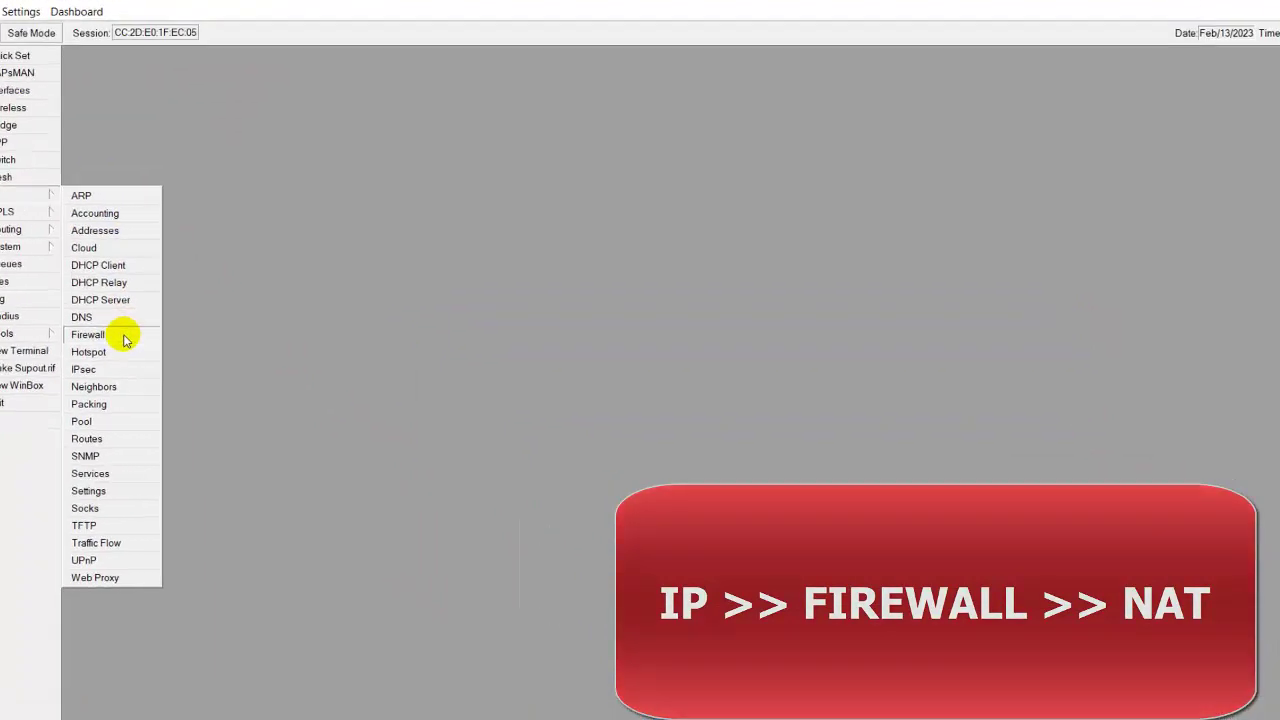
left_click(124, 340)
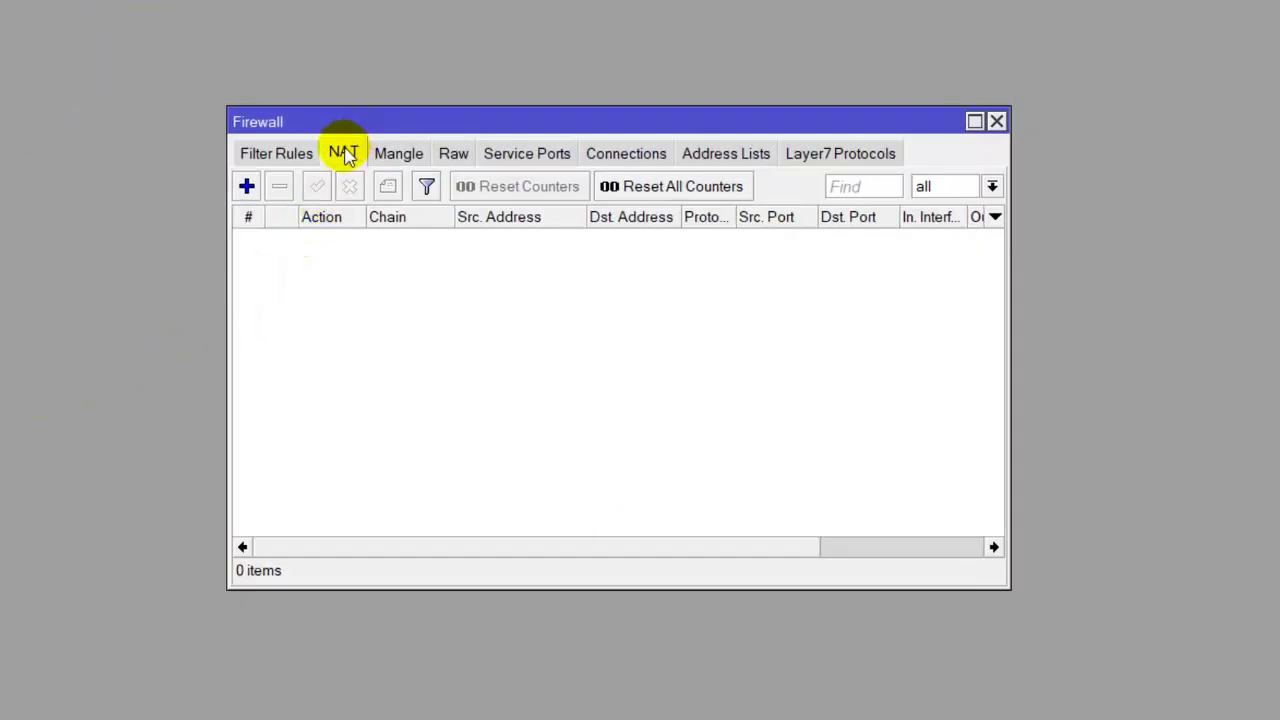
left_click(247, 186)
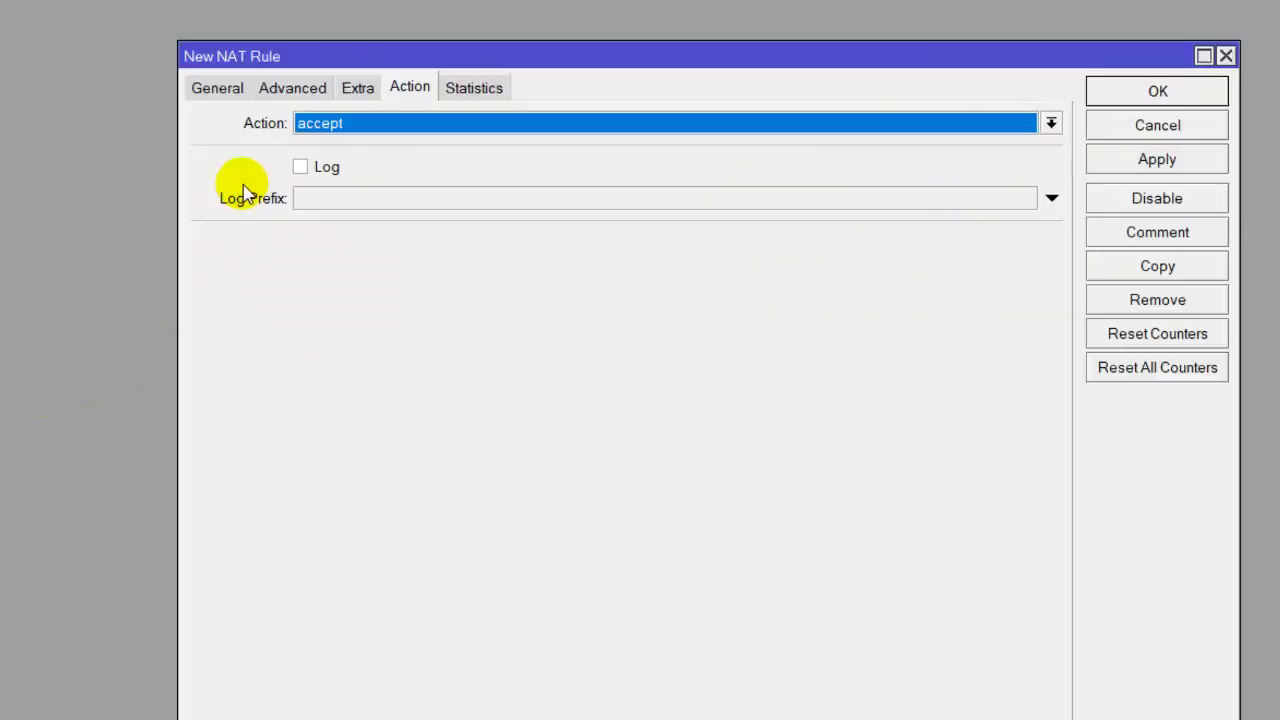
left_click(203, 92)
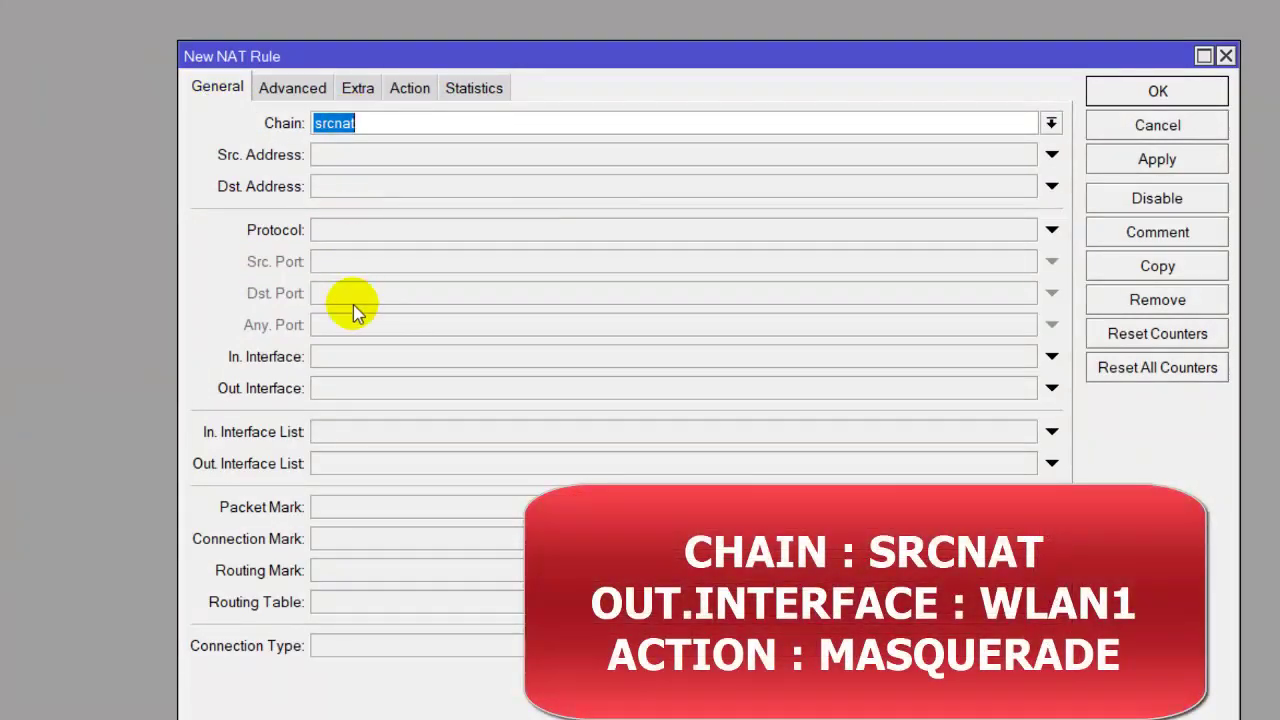
left_click(341, 388)
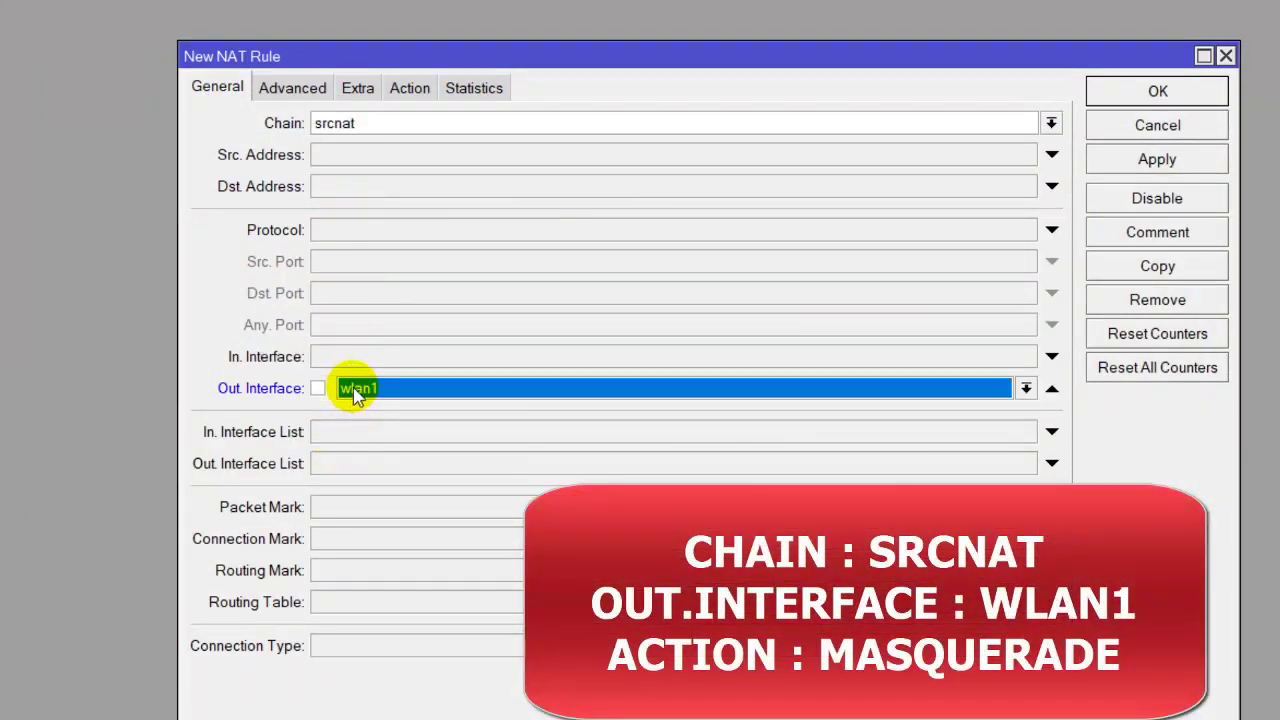
left_click(392, 390)
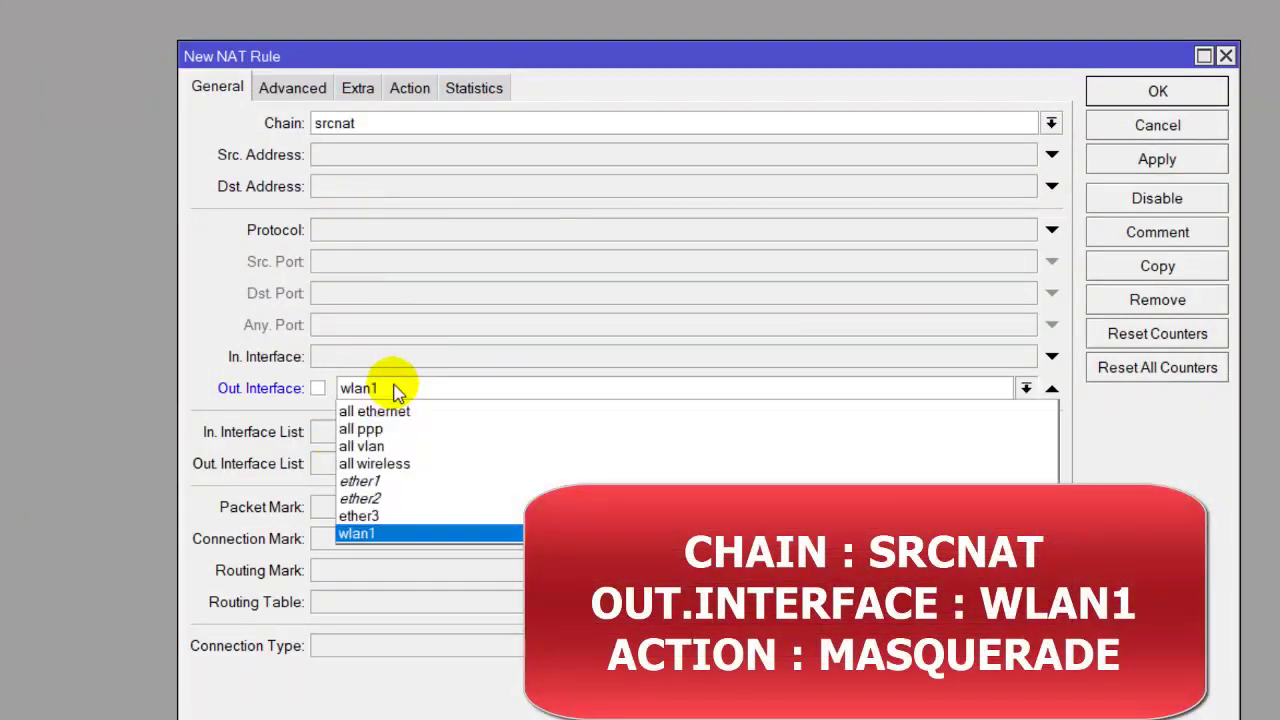
left_click(395, 532)
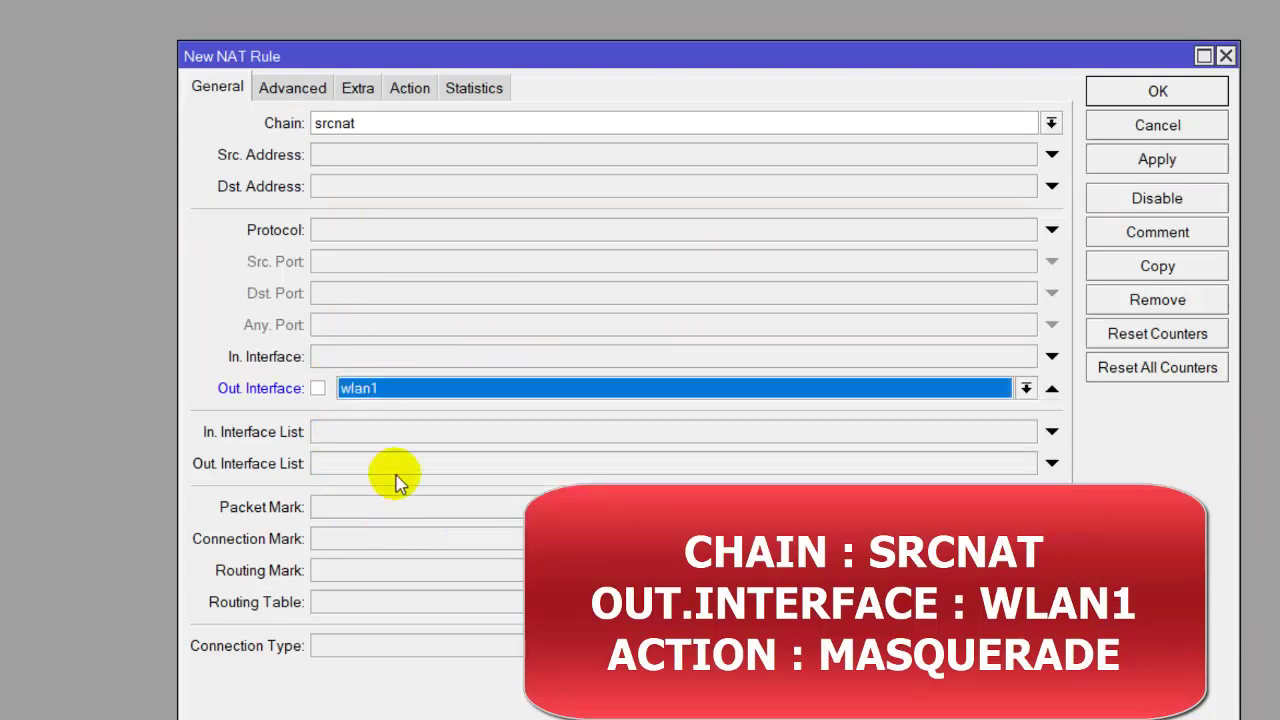
Set the NAT rule's action to masquerade, save the rule and close the firewall window
left_click(410, 88)
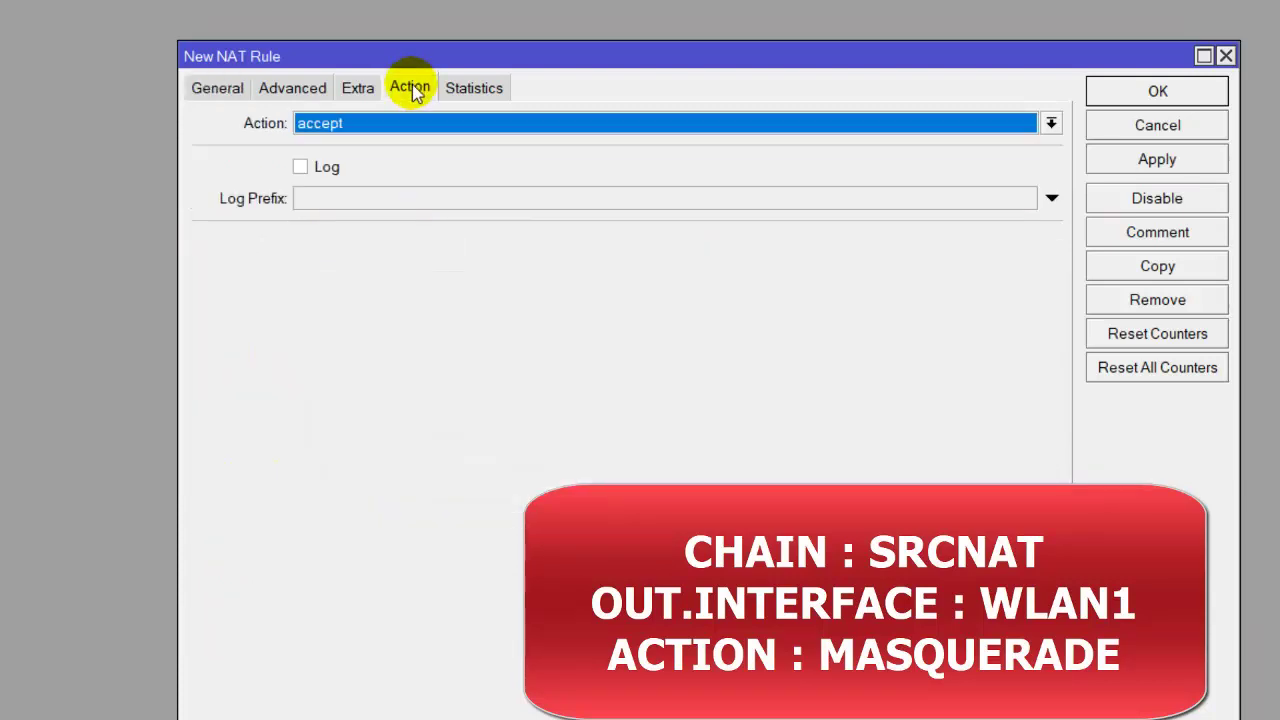
left_click(408, 123)
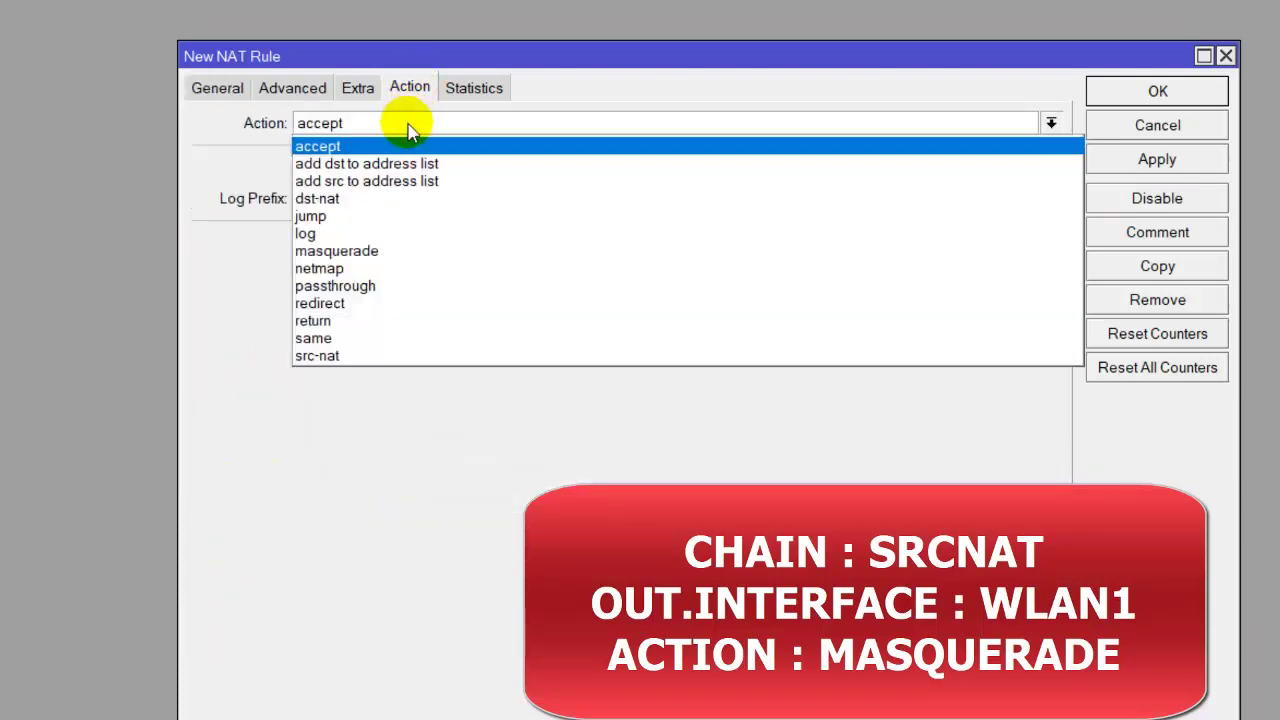
left_click(407, 253)
left_click(1163, 160)
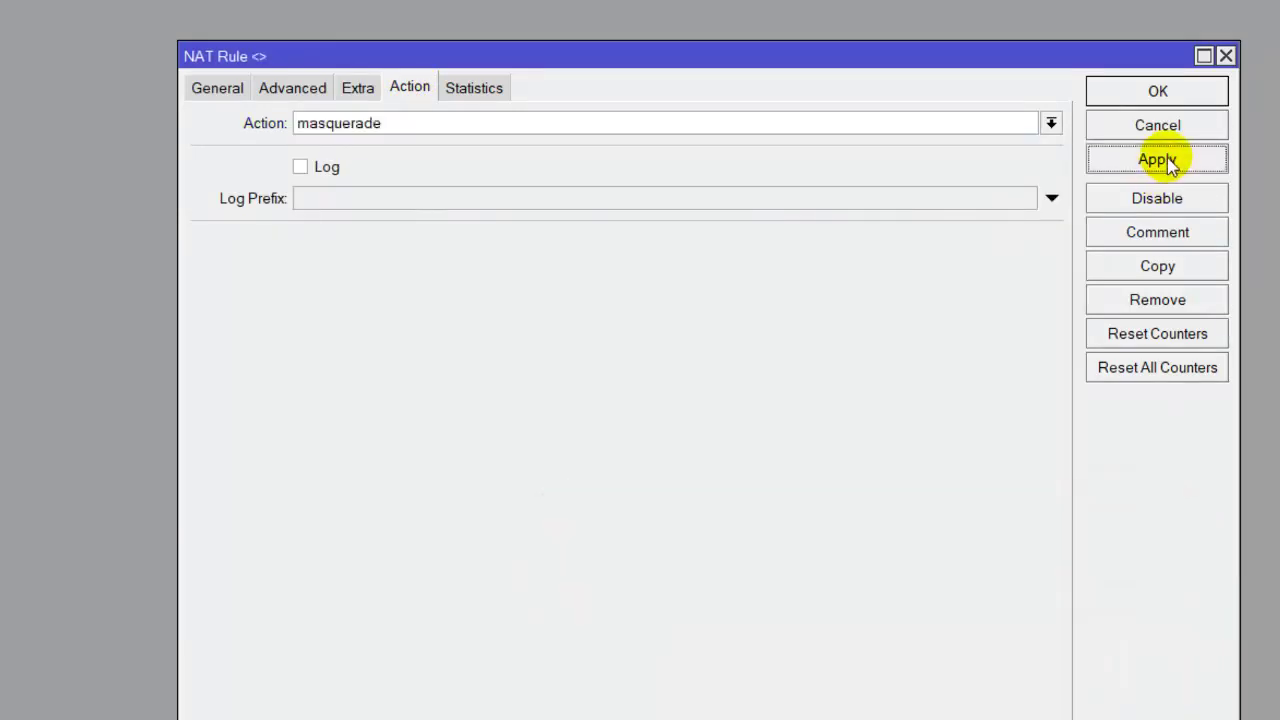
left_click(1095, 118)
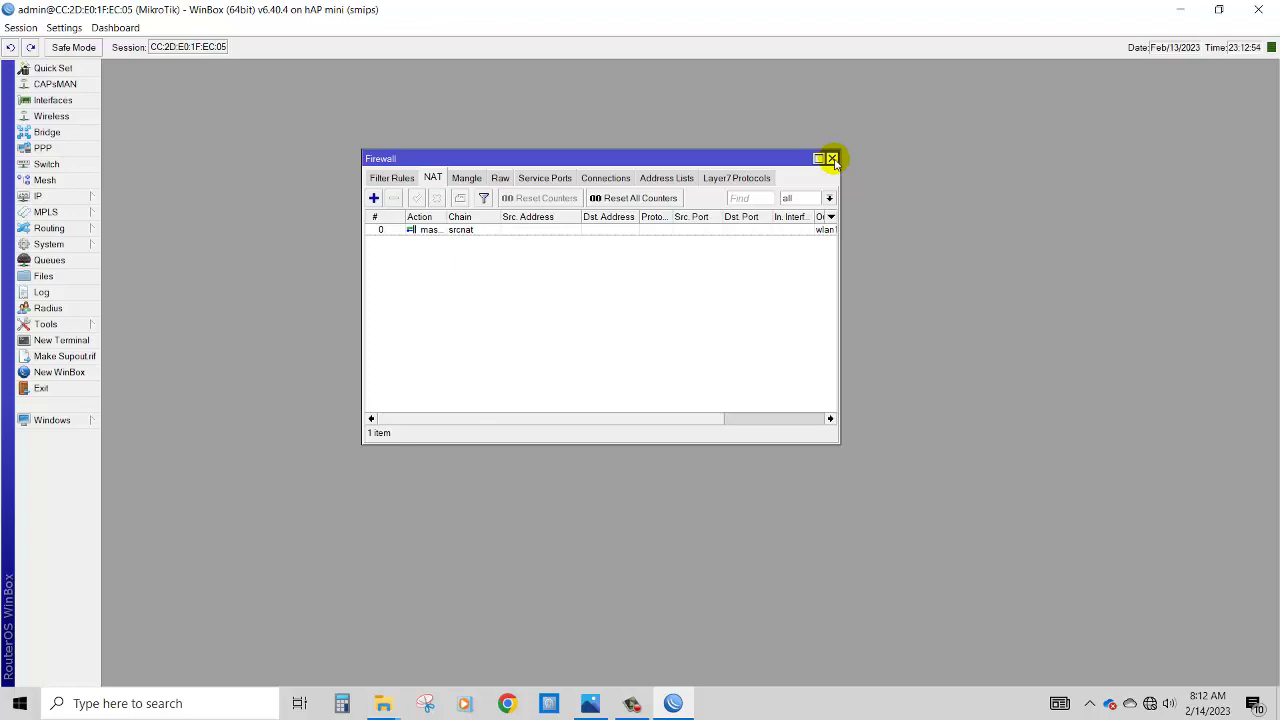
left_click(832, 159)
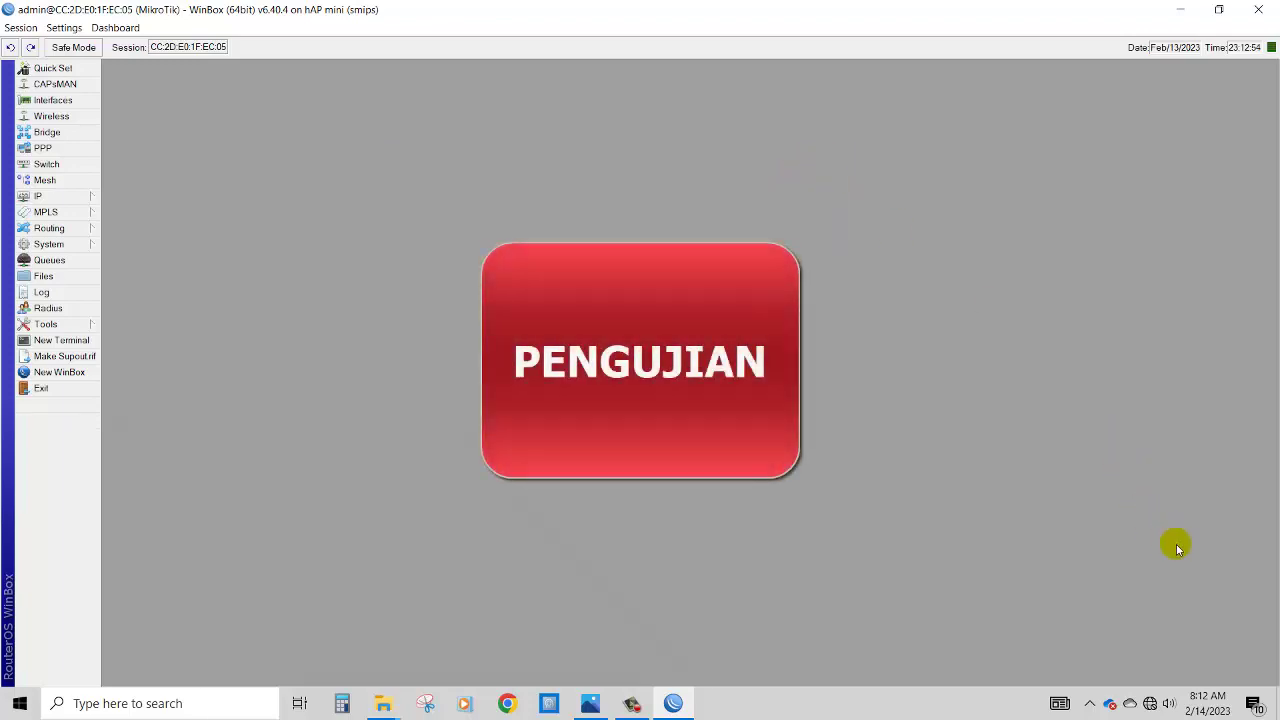
Switch to the Windows network settings and open the properties of the Ethernet adapter
left_click(1150, 703)
left_click(1150, 683)
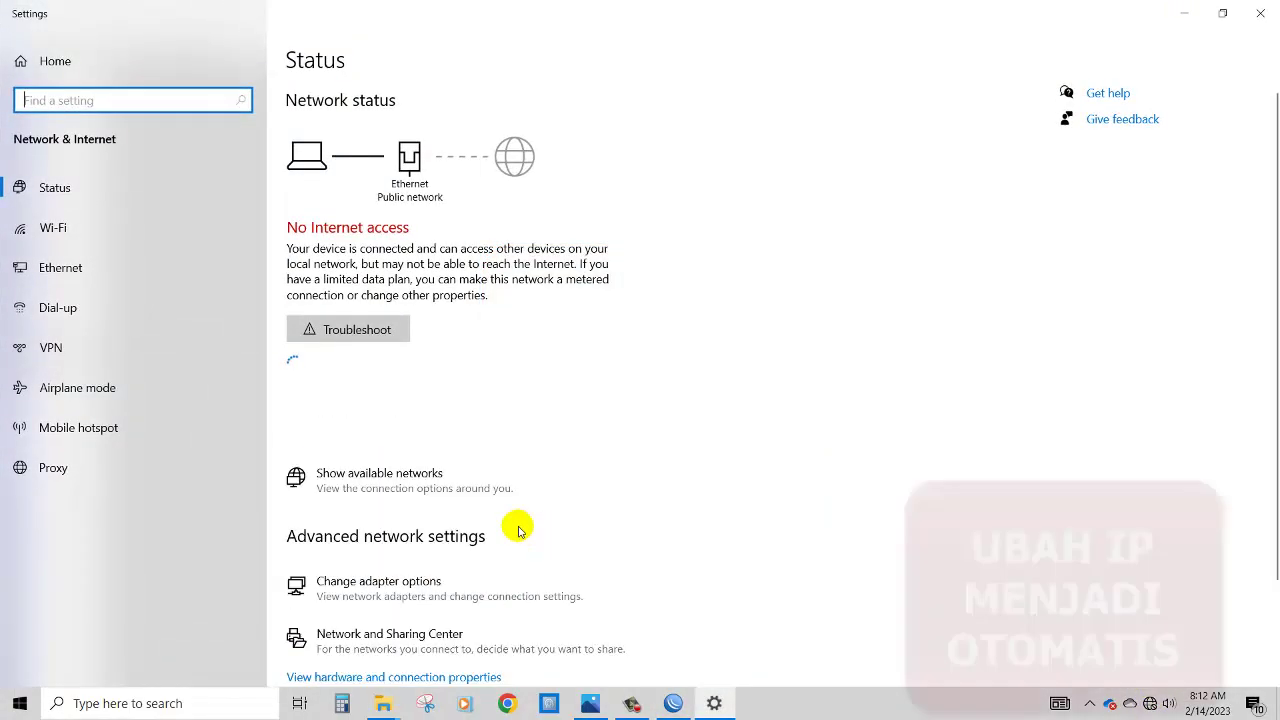
left_click(473, 580)
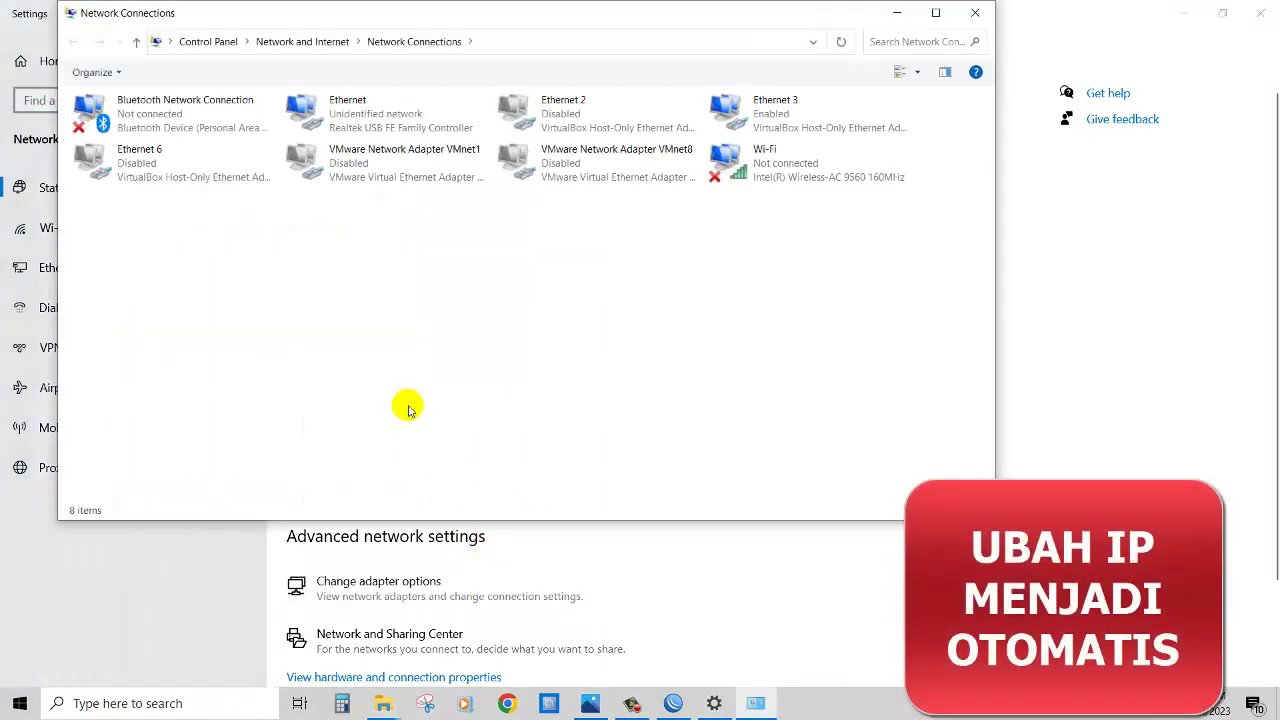
double_click(375, 113)
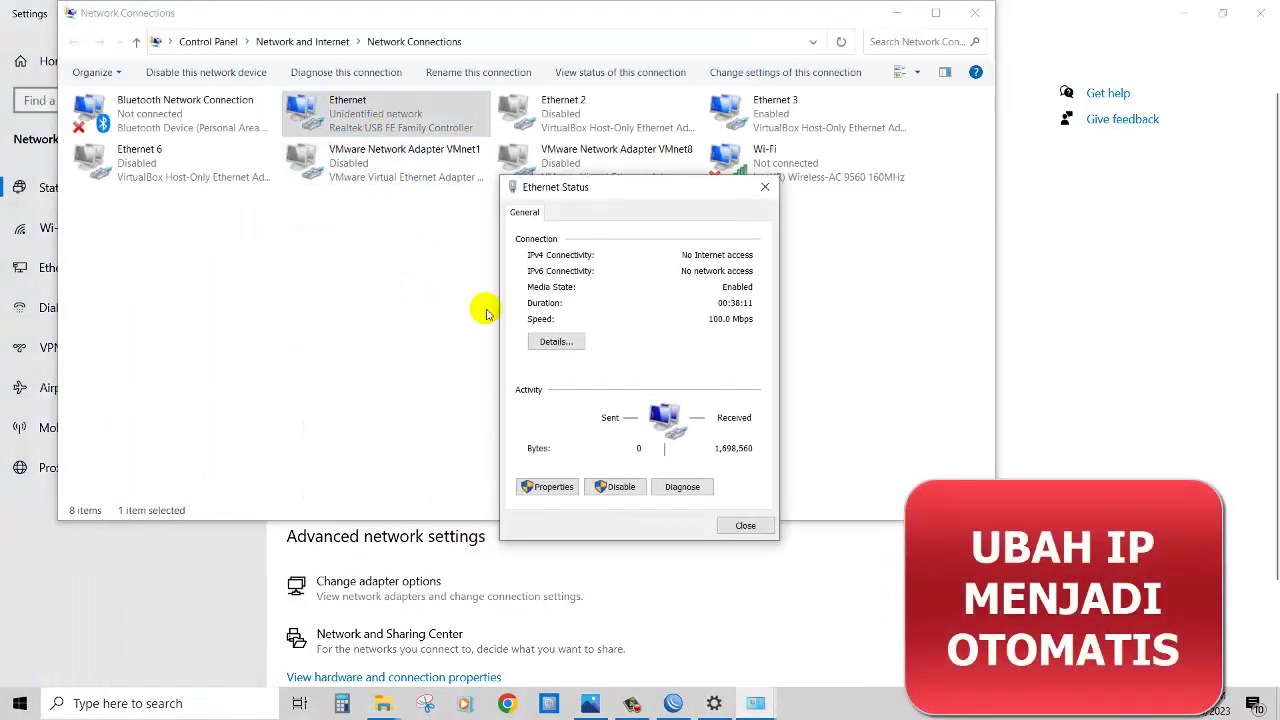
left_click(545, 485)
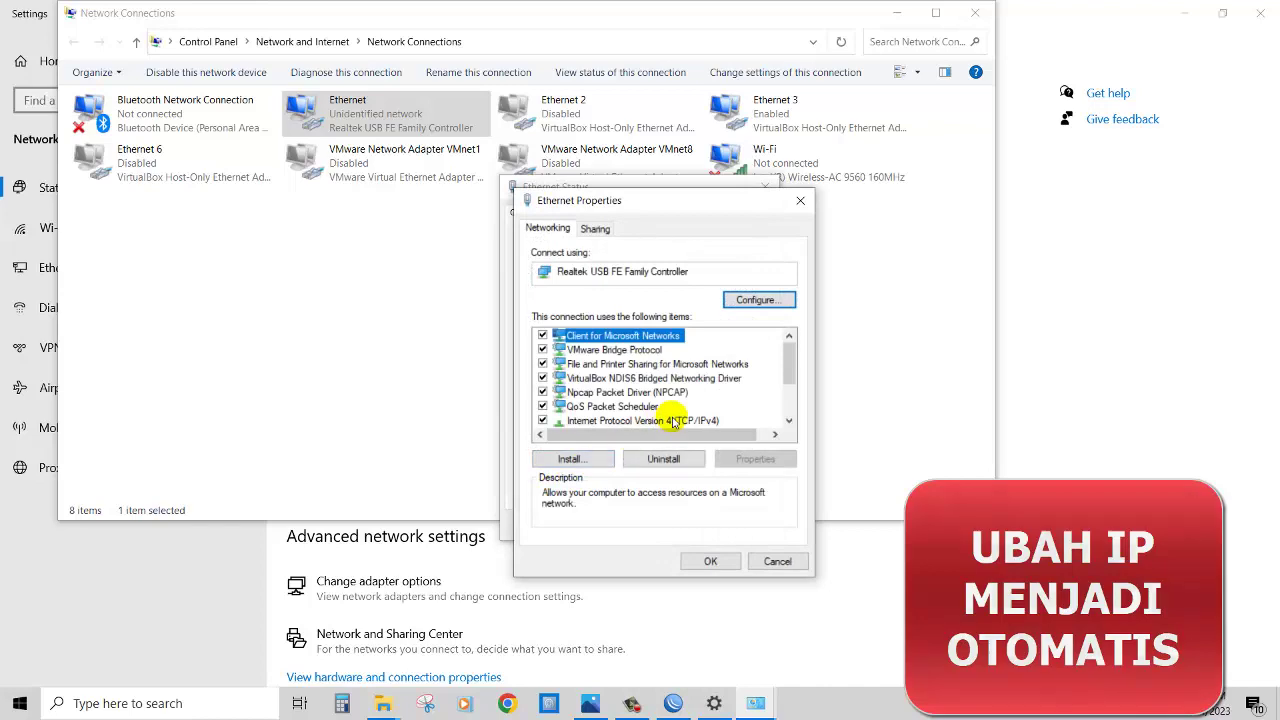
Set the Ethernet adapter's IPv4 protocol to obtain the IP address and DNS server address automatically, and confirm
double_click(660, 420)
left_click(676, 368)
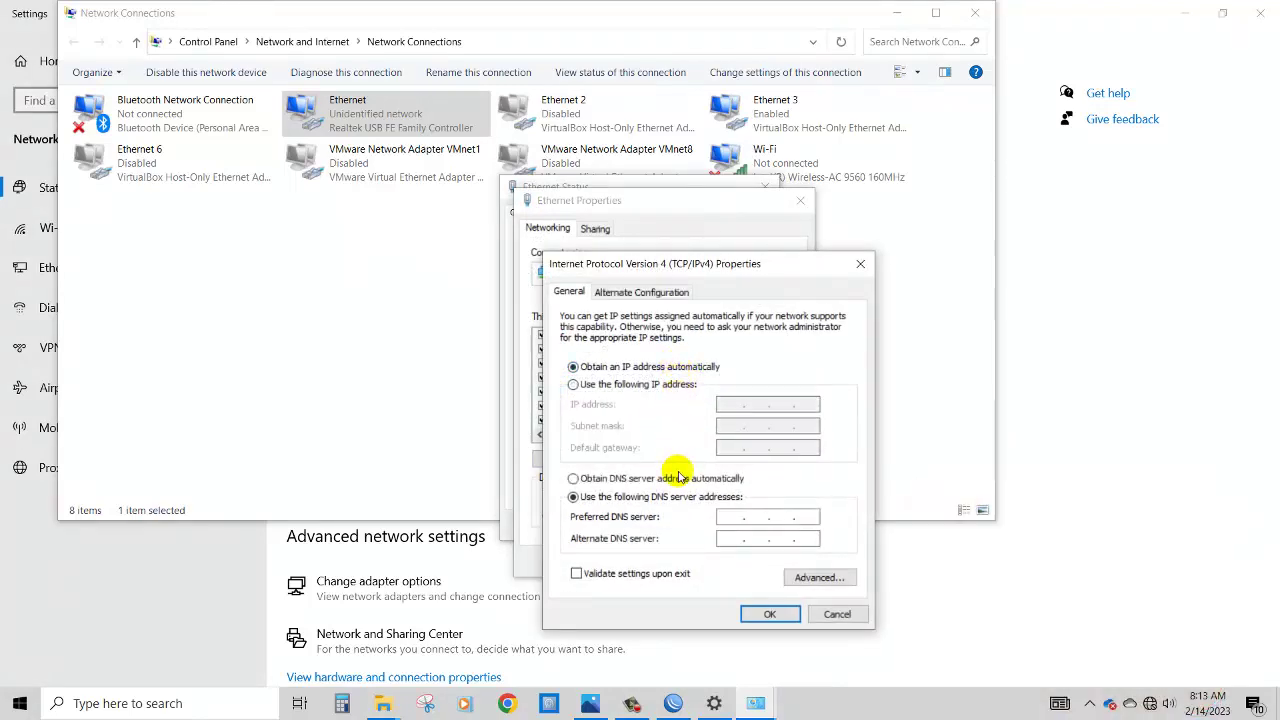
left_click(675, 478)
left_click(762, 613)
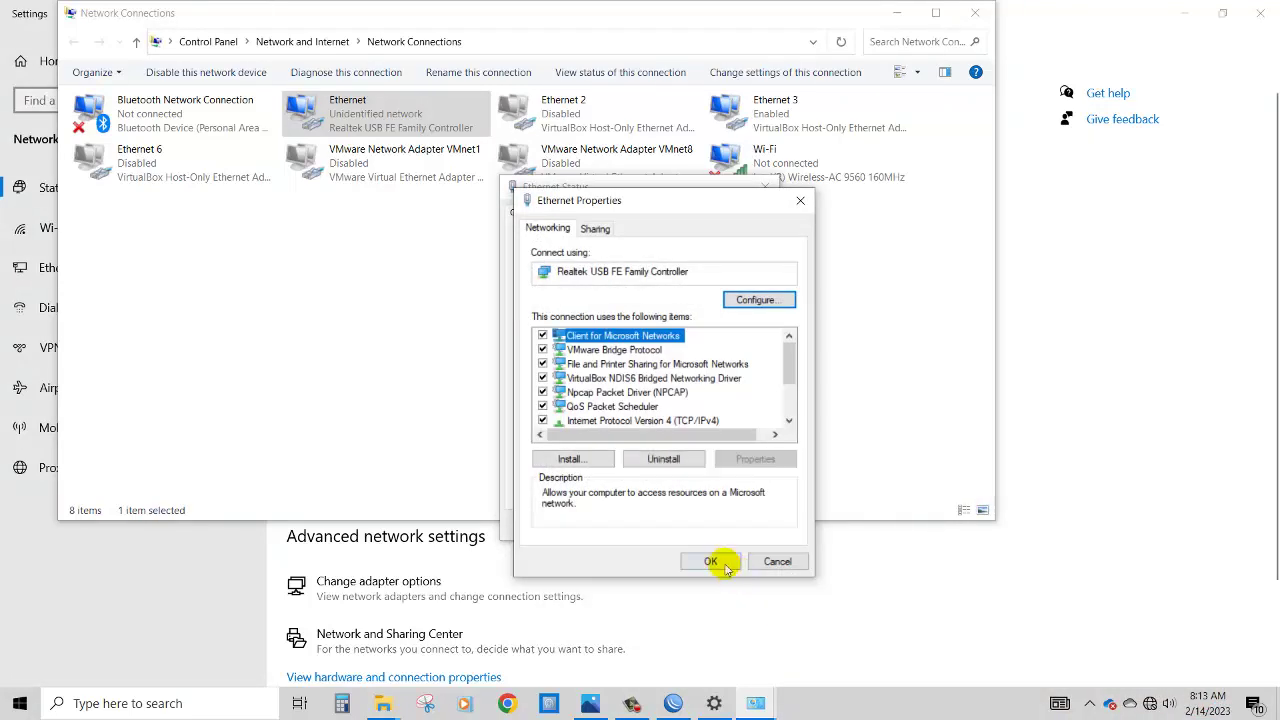
Apply the Ethernet adapter's properties, check the IPv4 address, gateway and DNS server in its connection details, and close the status window
left_click(718, 639)
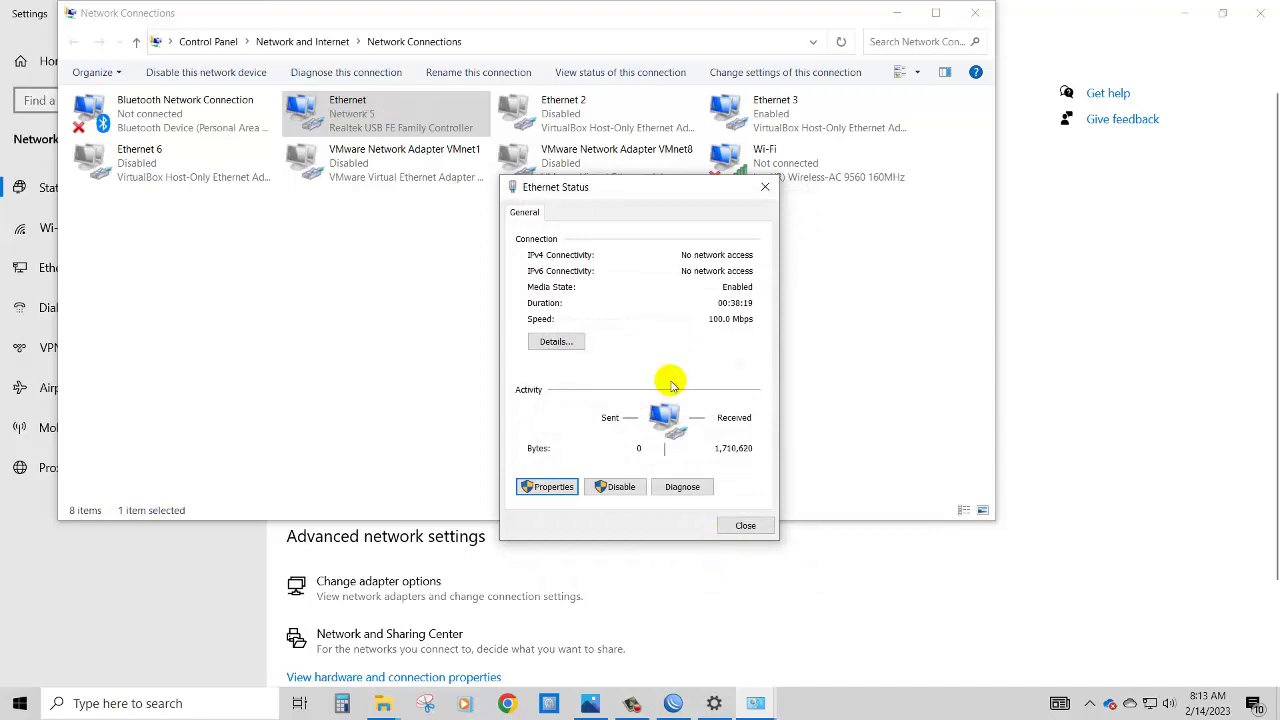
left_click(556, 342)
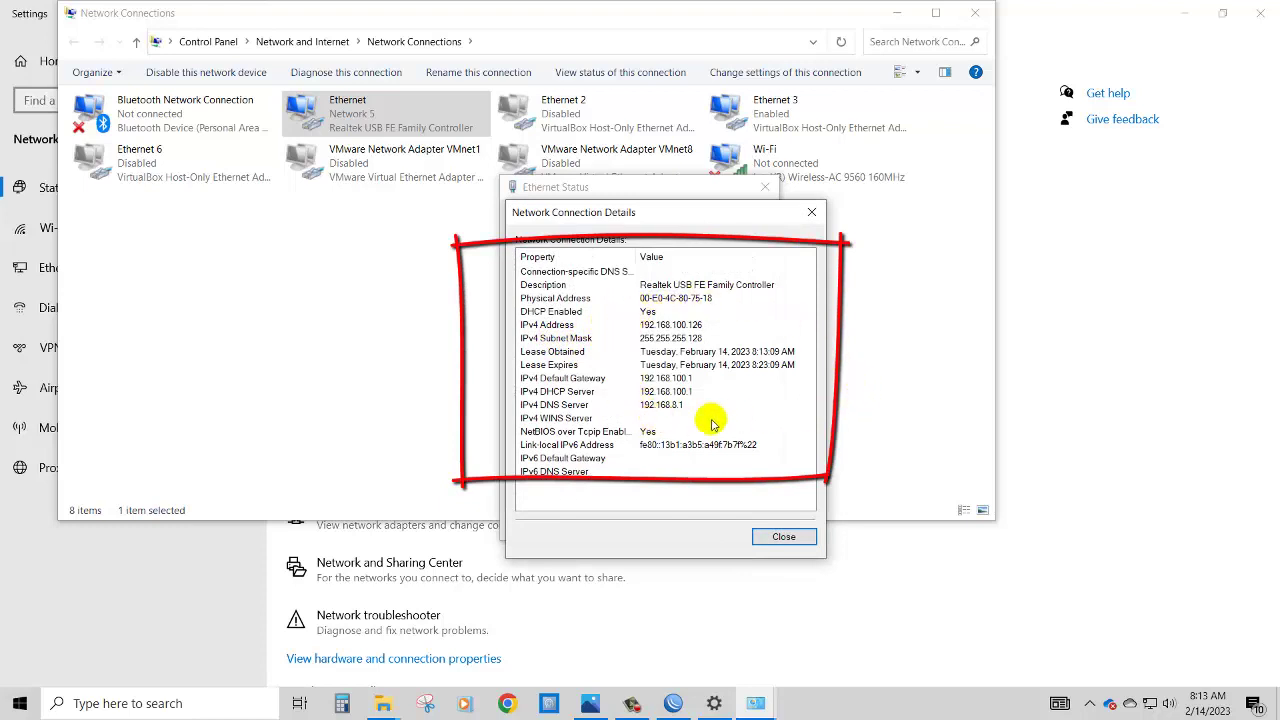
left_click(772, 538)
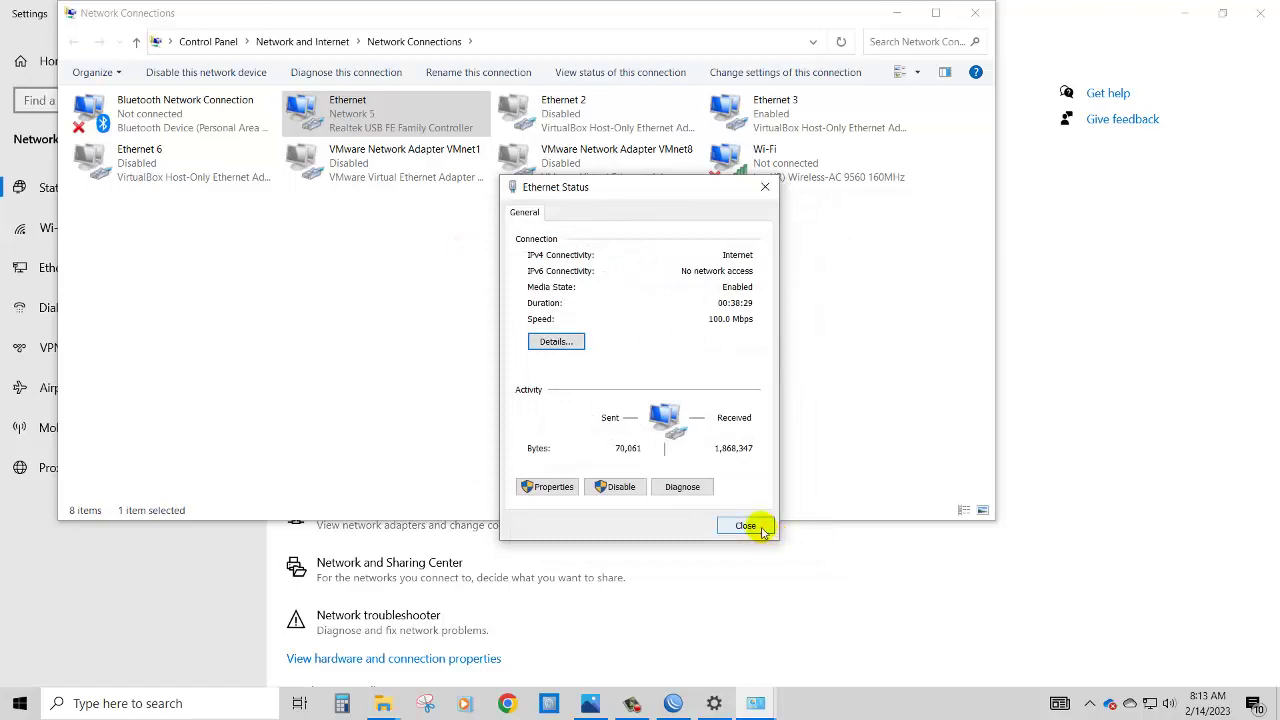
left_click(746, 526)
Switch to WinBox, open a Command Prompt over it and test the internet connection by pinging 8.8.8.8, google.com and youtube.com
left_click(673, 703)
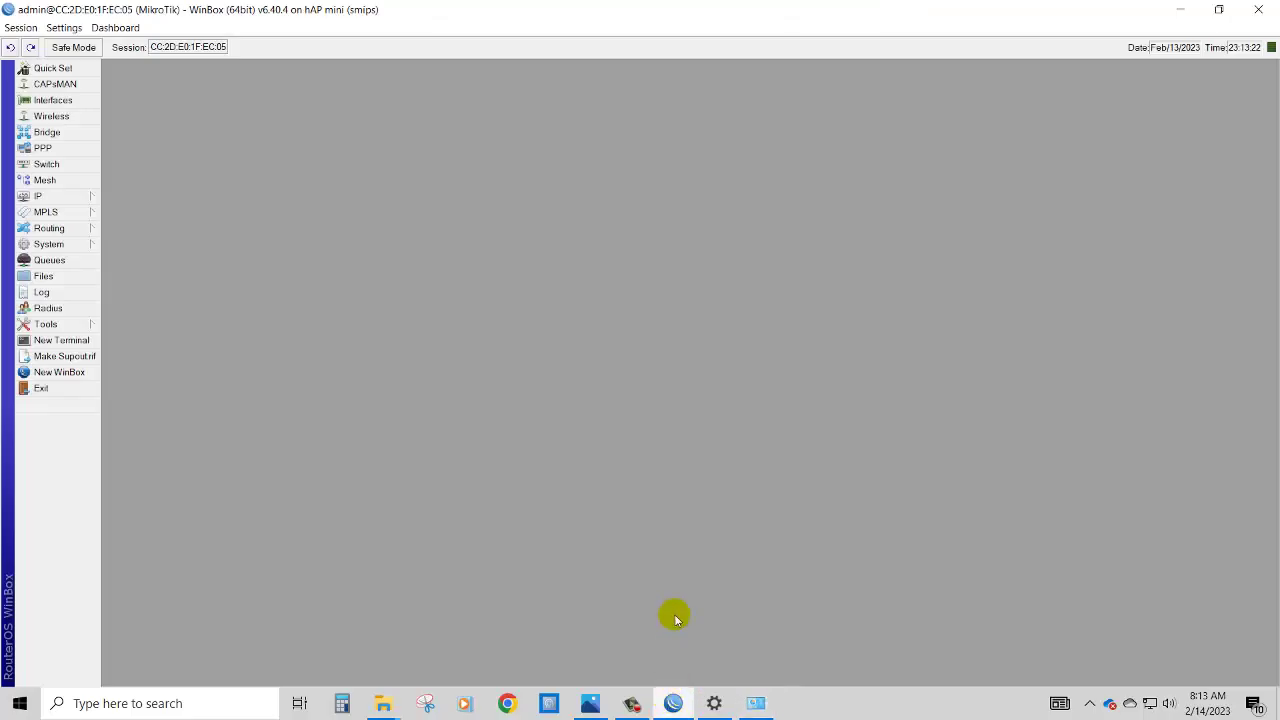
key("super+r")
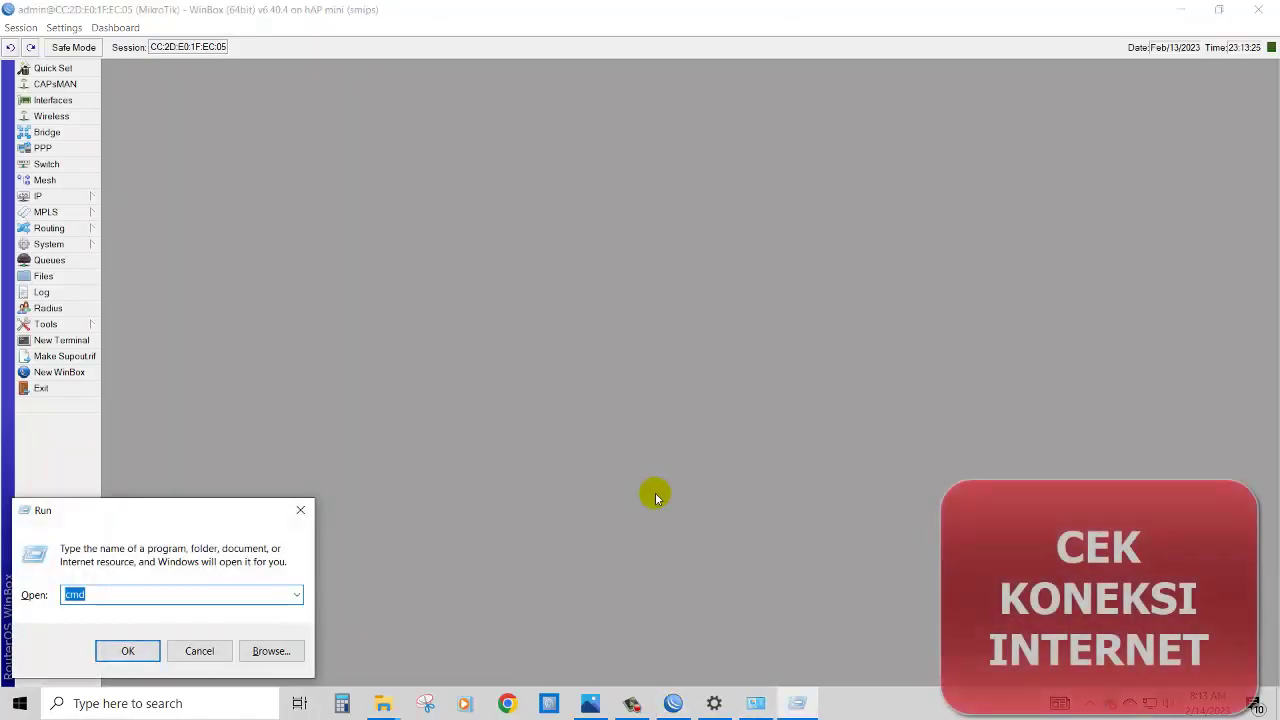
key("Return")
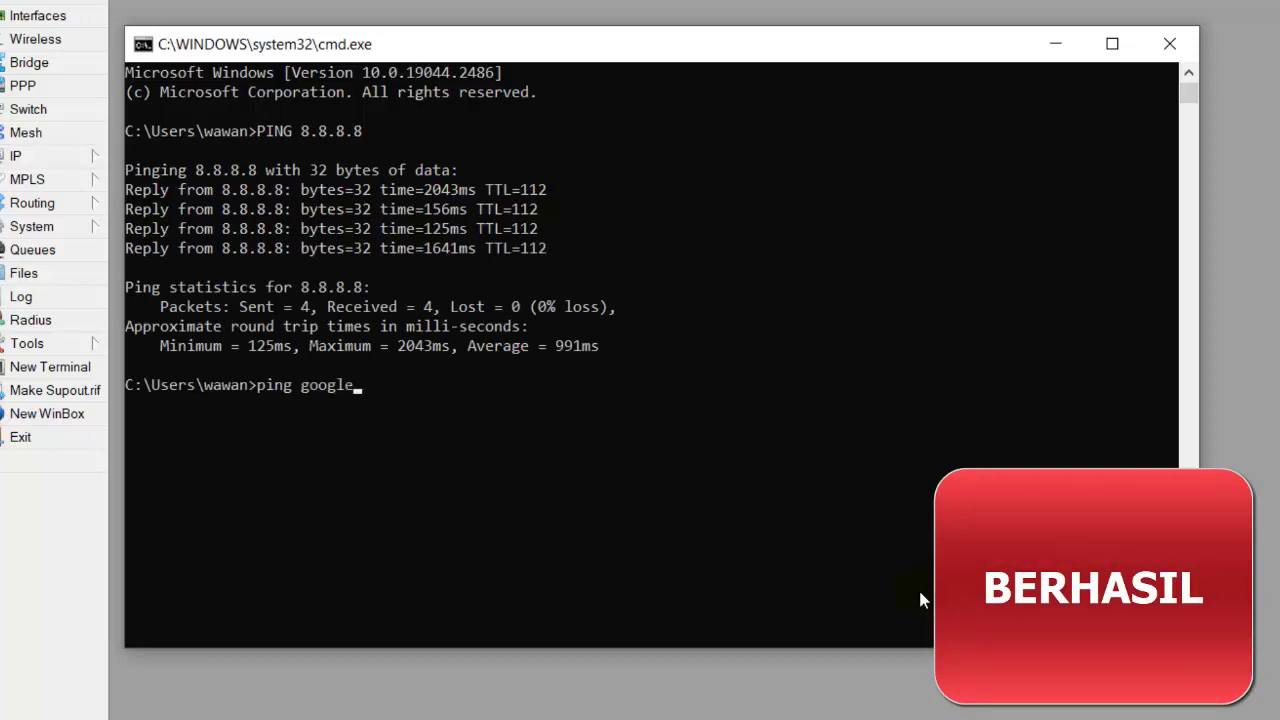
key("Return")
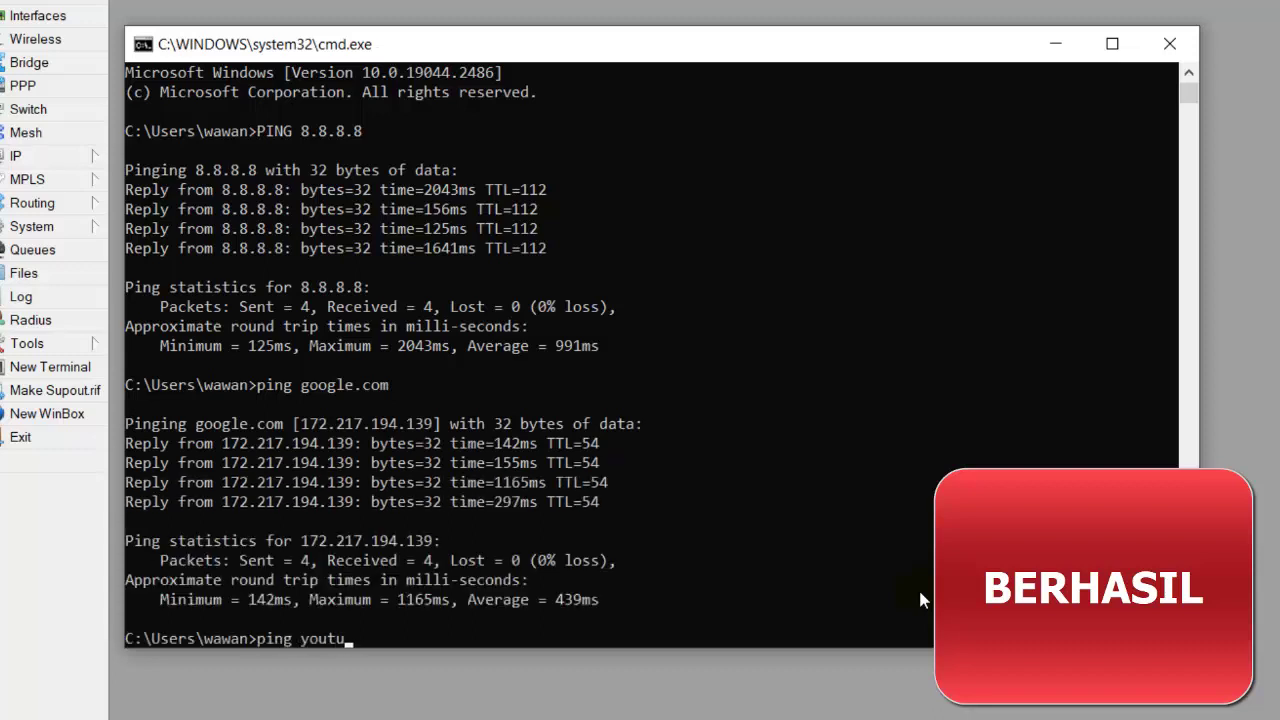
type(".com")
key("Return")
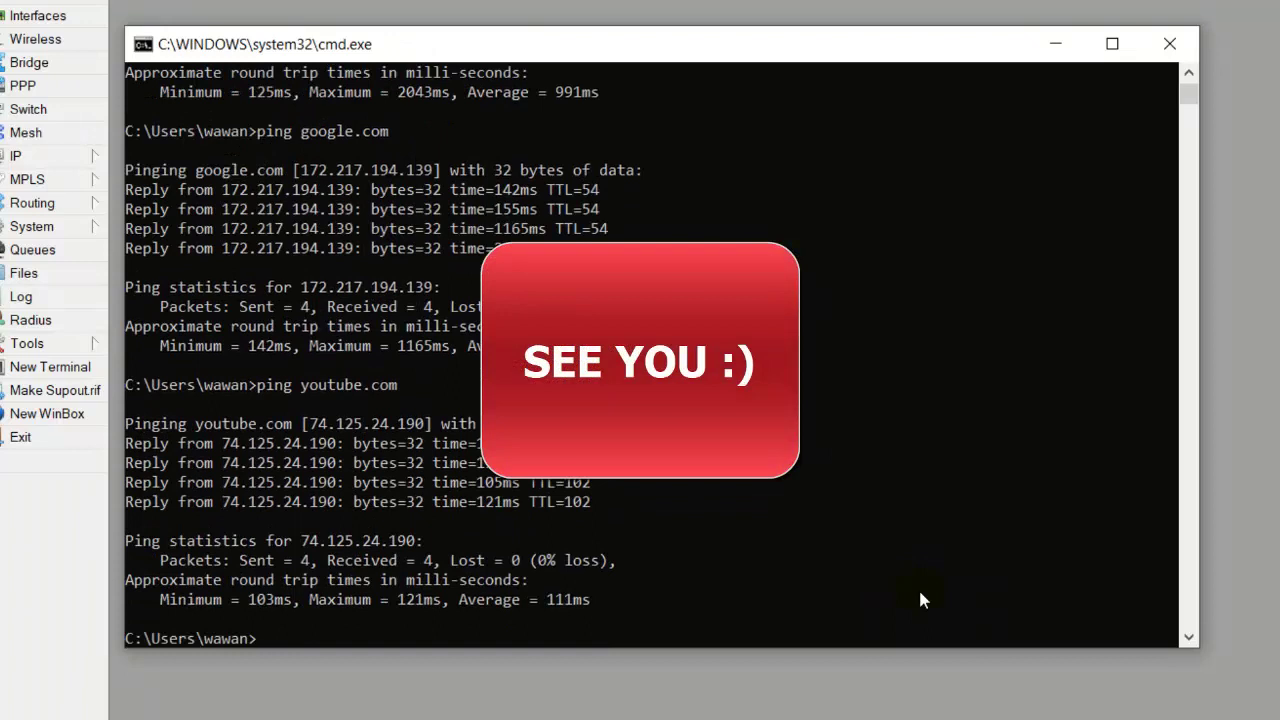
key("F10")
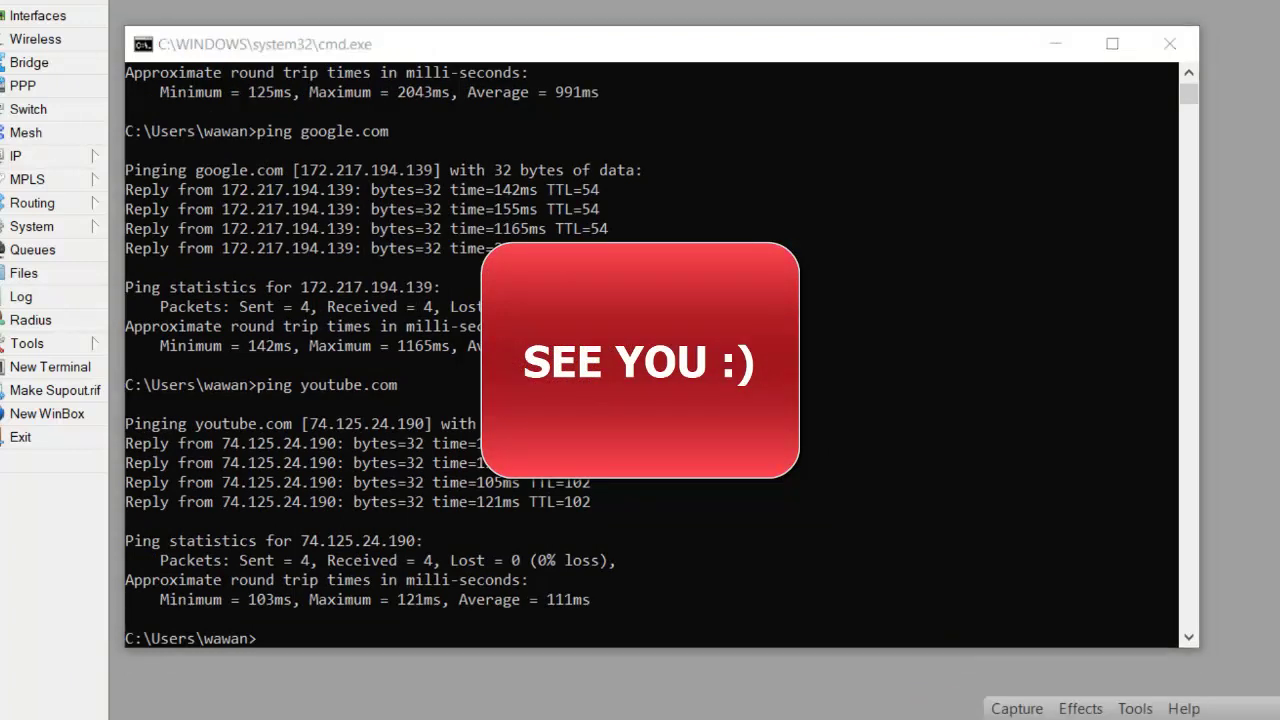